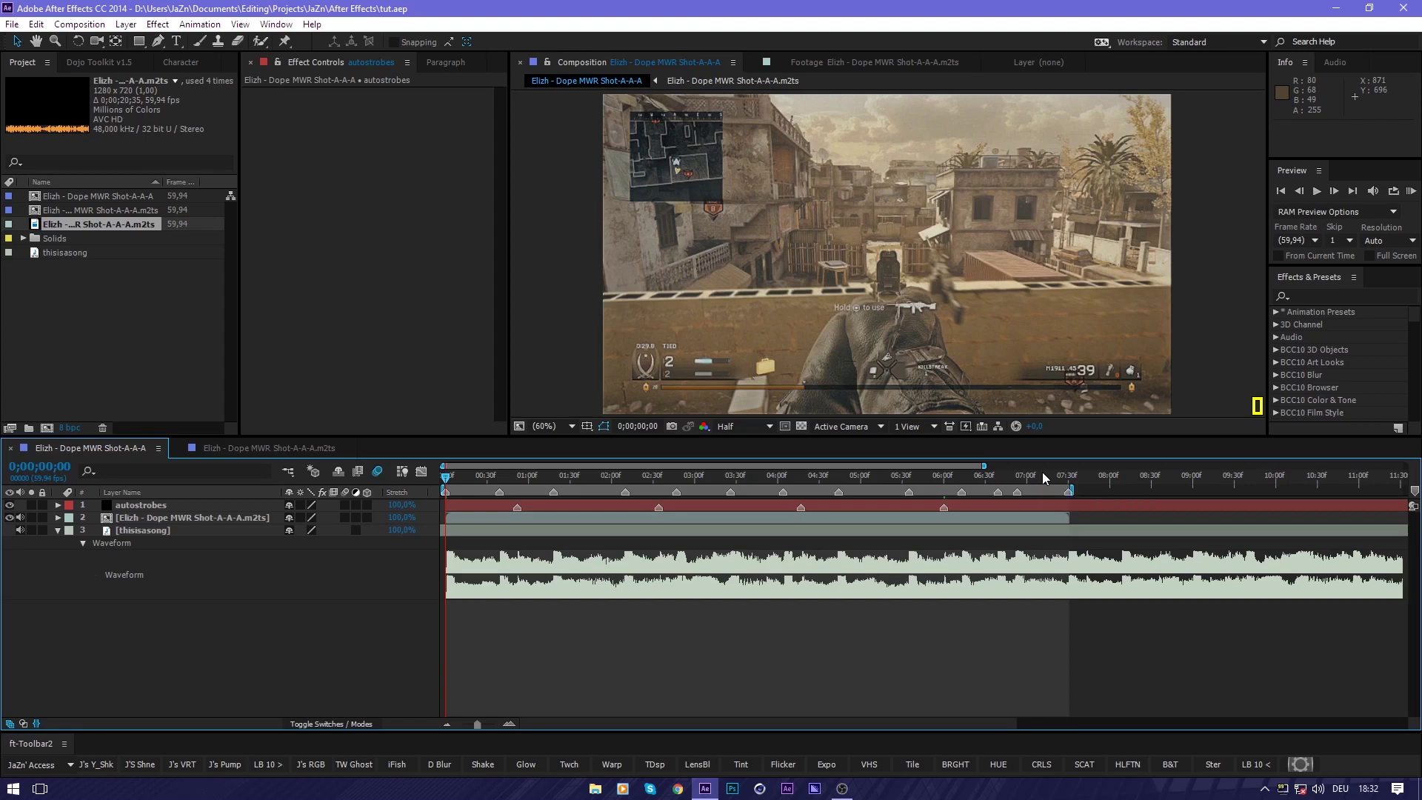
Select the autostrobes, gameplay and song layers and browse the layer context menu without choosing anything
{"action": "left_click_drag", "start_coordinate": [983, 465], "coordinate": [970, 465]}
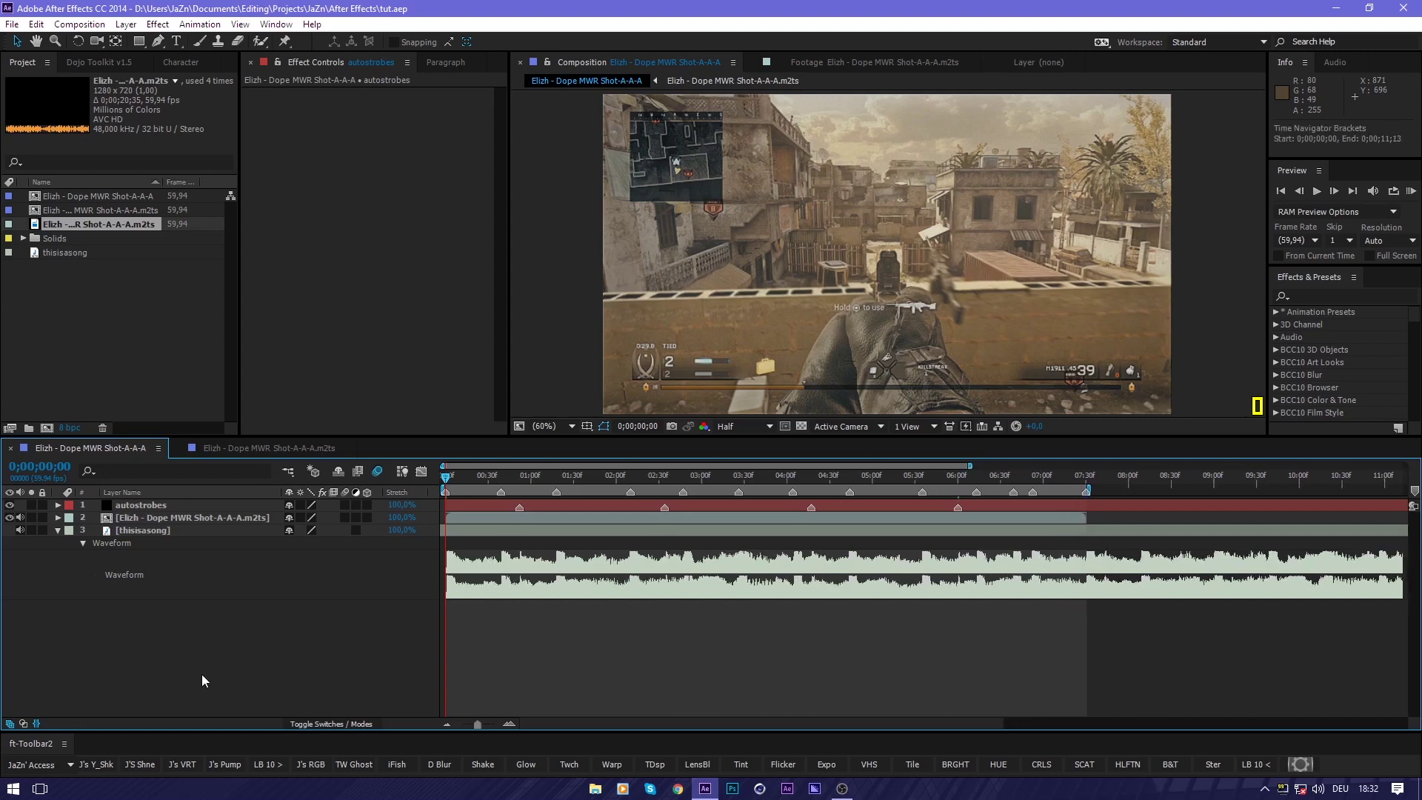
{"action": "key", "text": "ctrl+a"}
{"action": "left_click_drag", "start_coordinate": [296, 664], "coordinate": [260, 633]}
{"action": "right_click", "coordinate": [261, 634]}
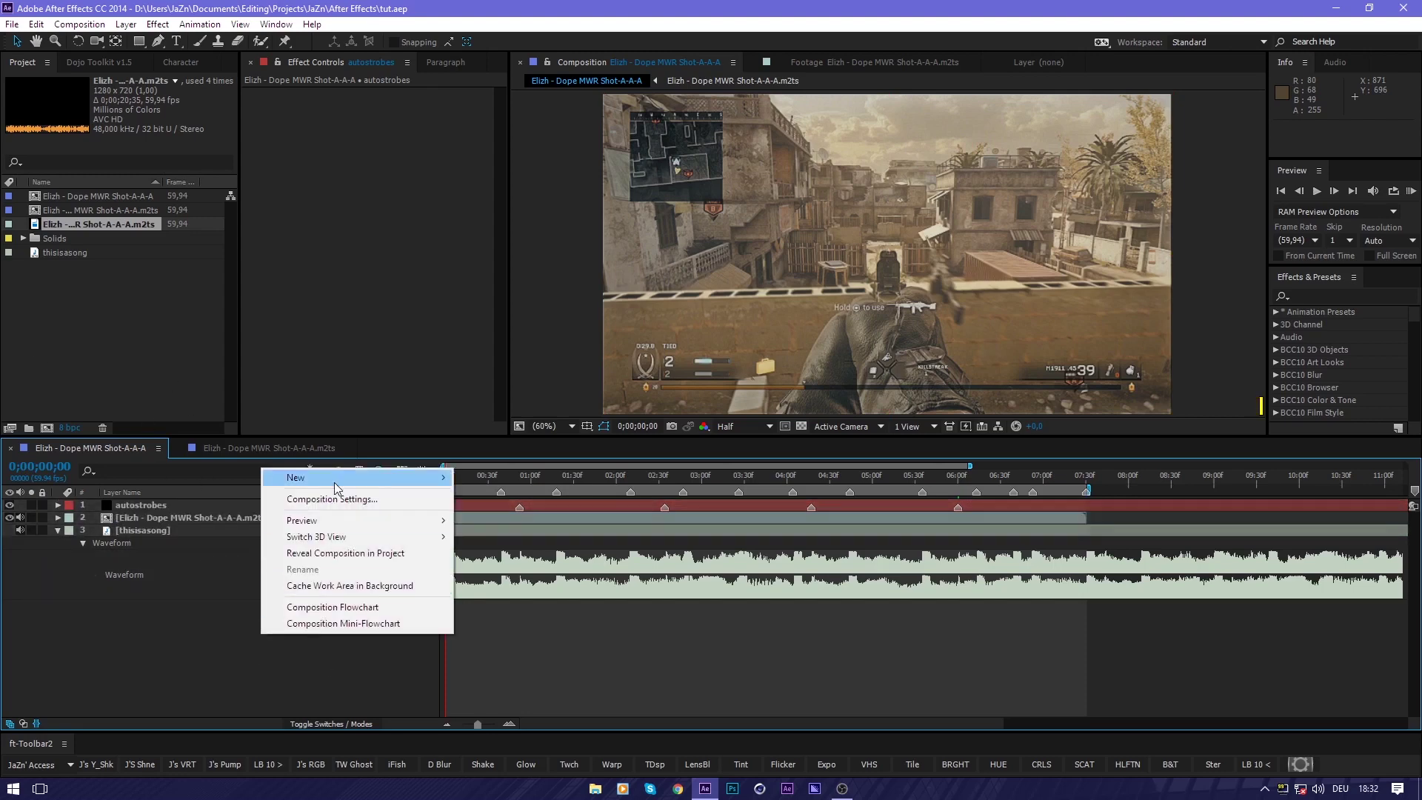
{"action": "mouse_move", "coordinate": [338, 482]}
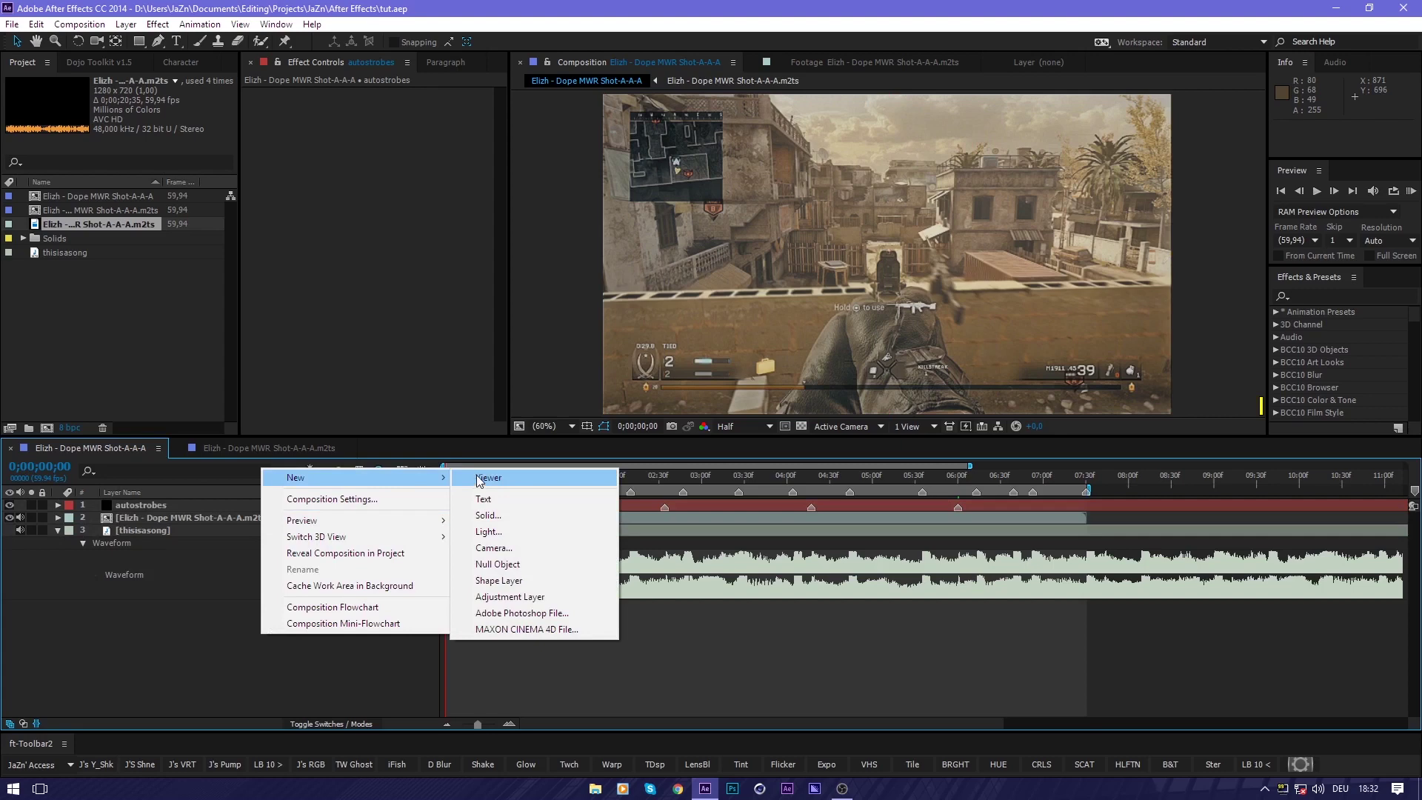
{"action": "left_click", "coordinate": [264, 651]}
{"action": "left_click_drag", "start_coordinate": [348, 697], "coordinate": [304, 657]}
{"action": "right_click", "coordinate": [304, 656]}
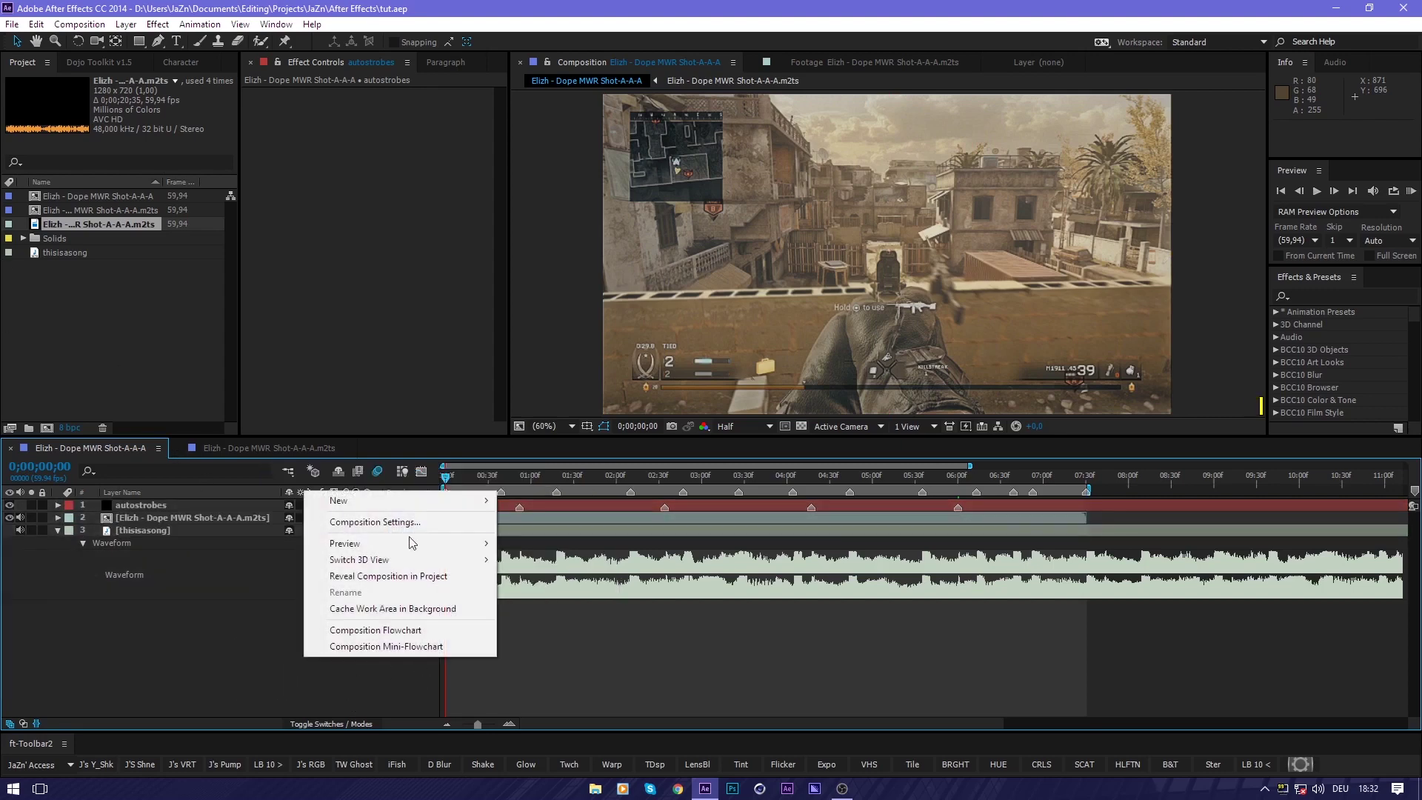
{"action": "left_click", "coordinate": [128, 640]}
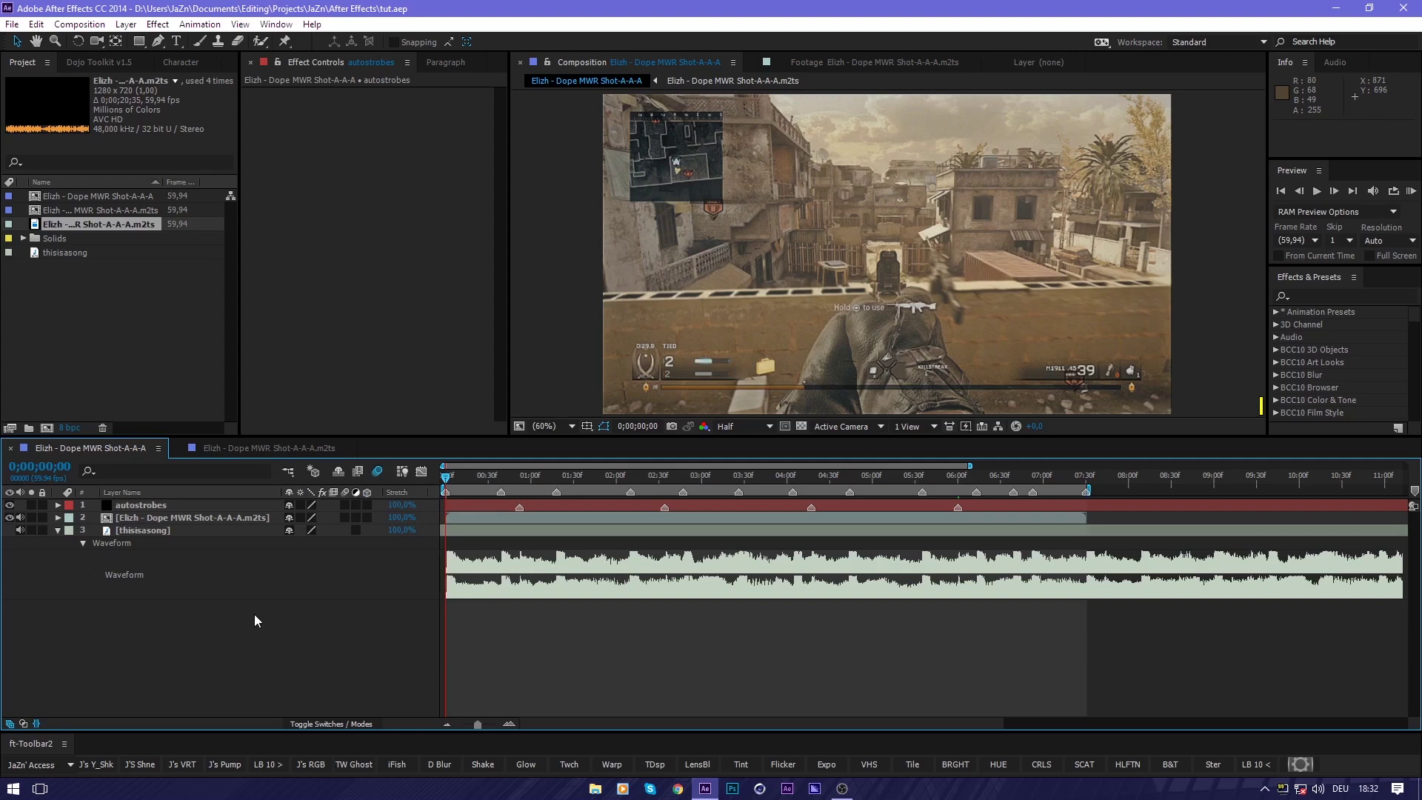
Add an adjustment layer with Ctrl+Alt+Y and name it 'PC SETUP'
{"action": "key", "text": "ctrl+alt+y"}
{"action": "right_click", "coordinate": [205, 506]}
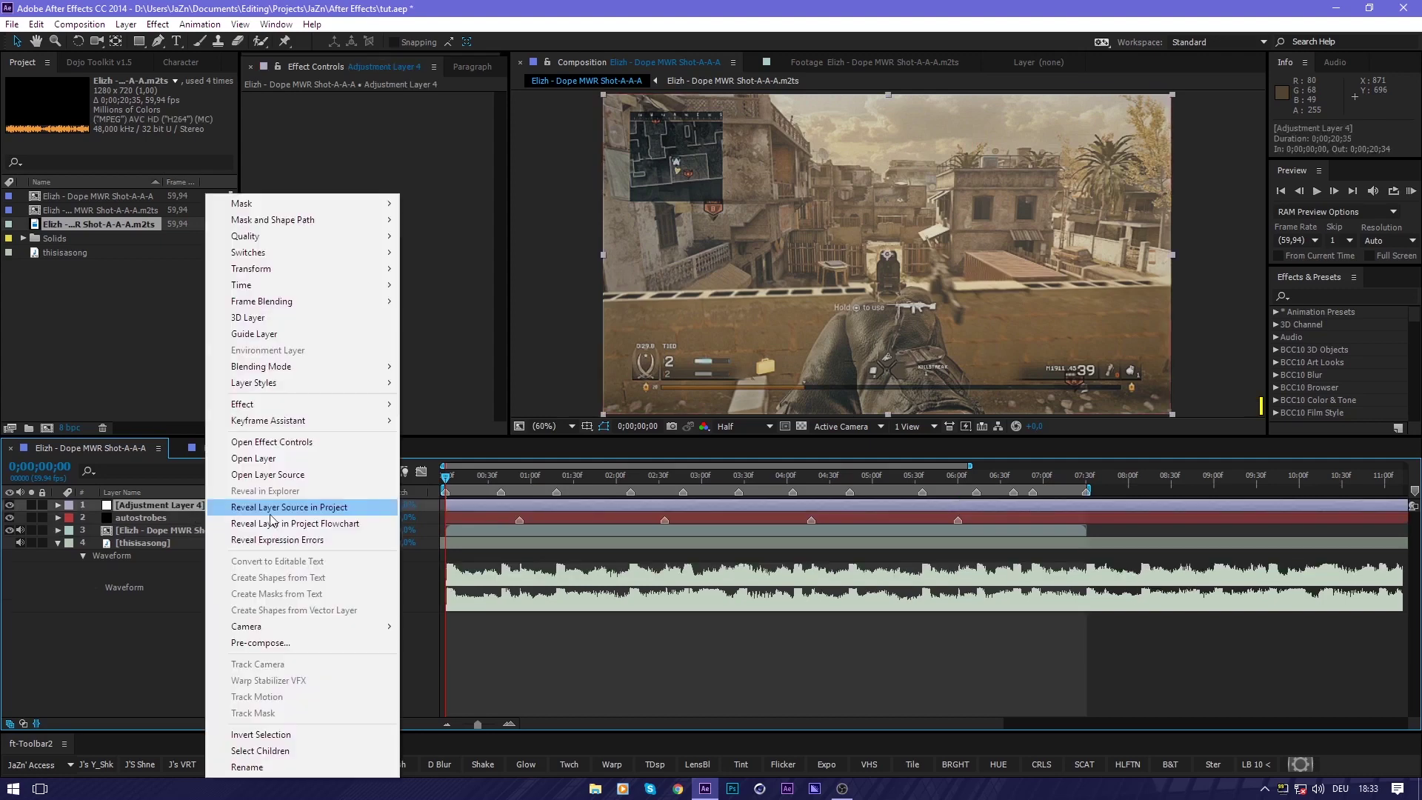
{"action": "left_click", "coordinate": [140, 506]}
{"action": "key", "text": "Return"}
{"action": "type", "text": "PC SETUP"}
{"action": "key", "text": "Return"}
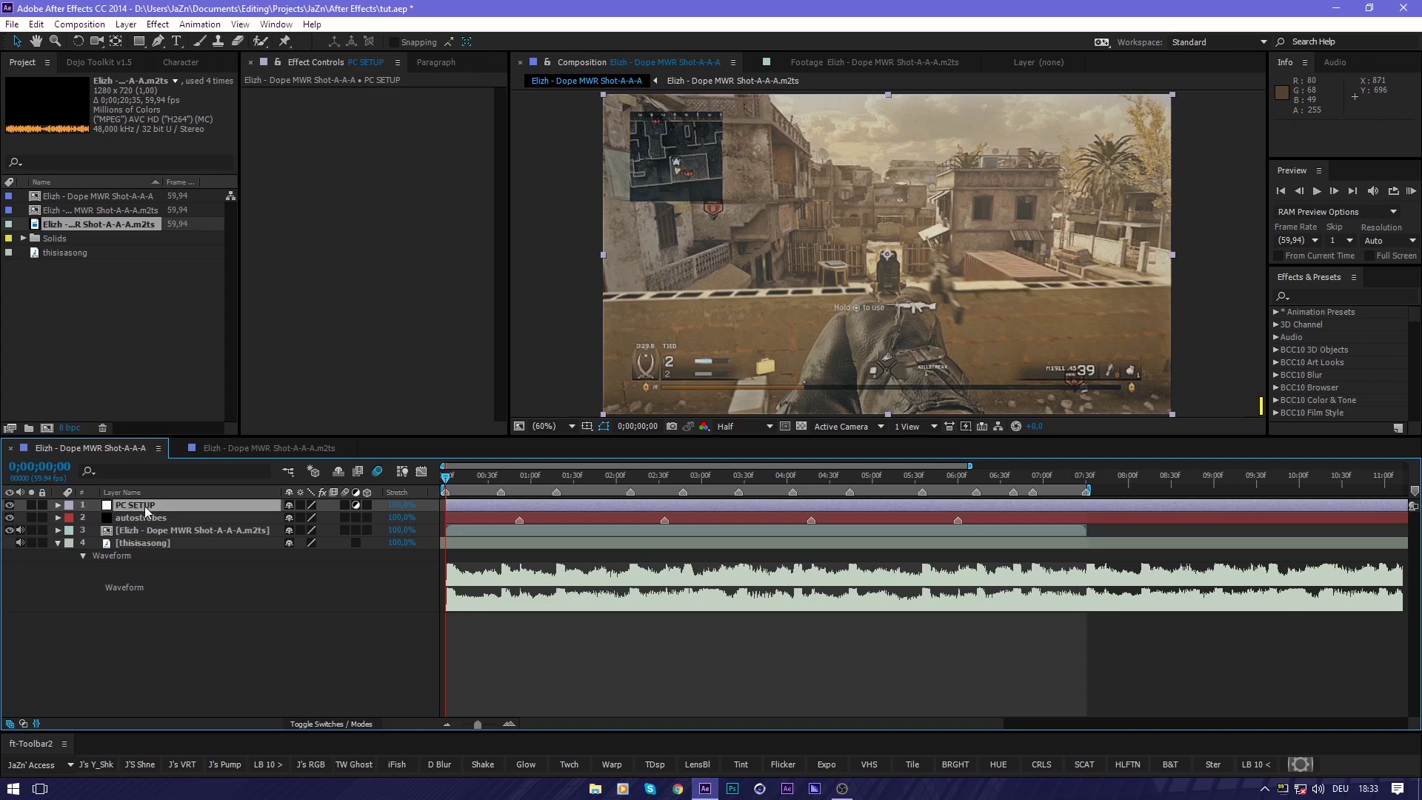
Apply the Transform and Slider Control effects to PC SETUP through quick effect search
{"action": "key", "text": "ctrl+space"}
{"action": "type", "text": "ta"}
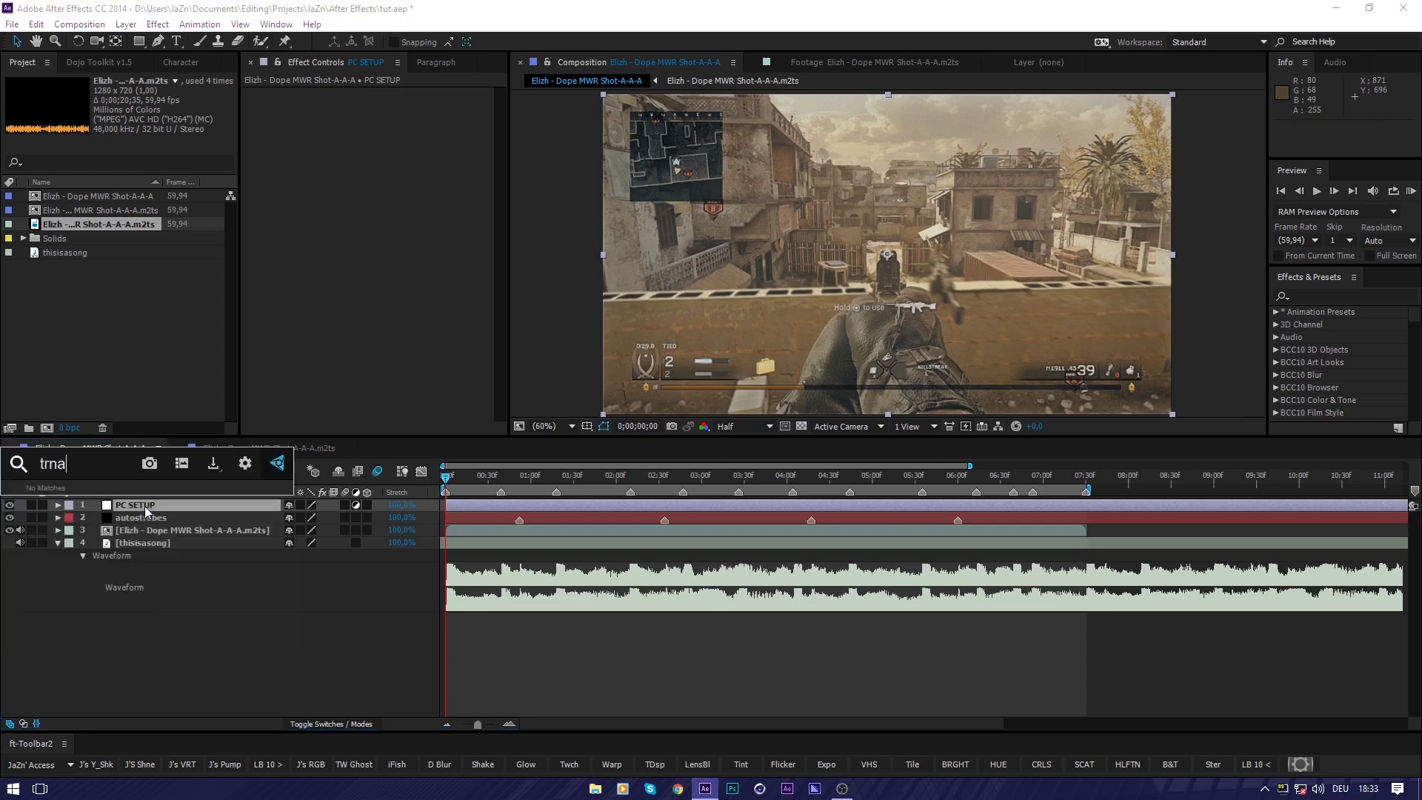
{"action": "key", "text": "BackSpace"}
{"action": "type", "text": "rmas"}
{"action": "key", "text": "ctrl+a"}
{"action": "type", "text": "trans"}
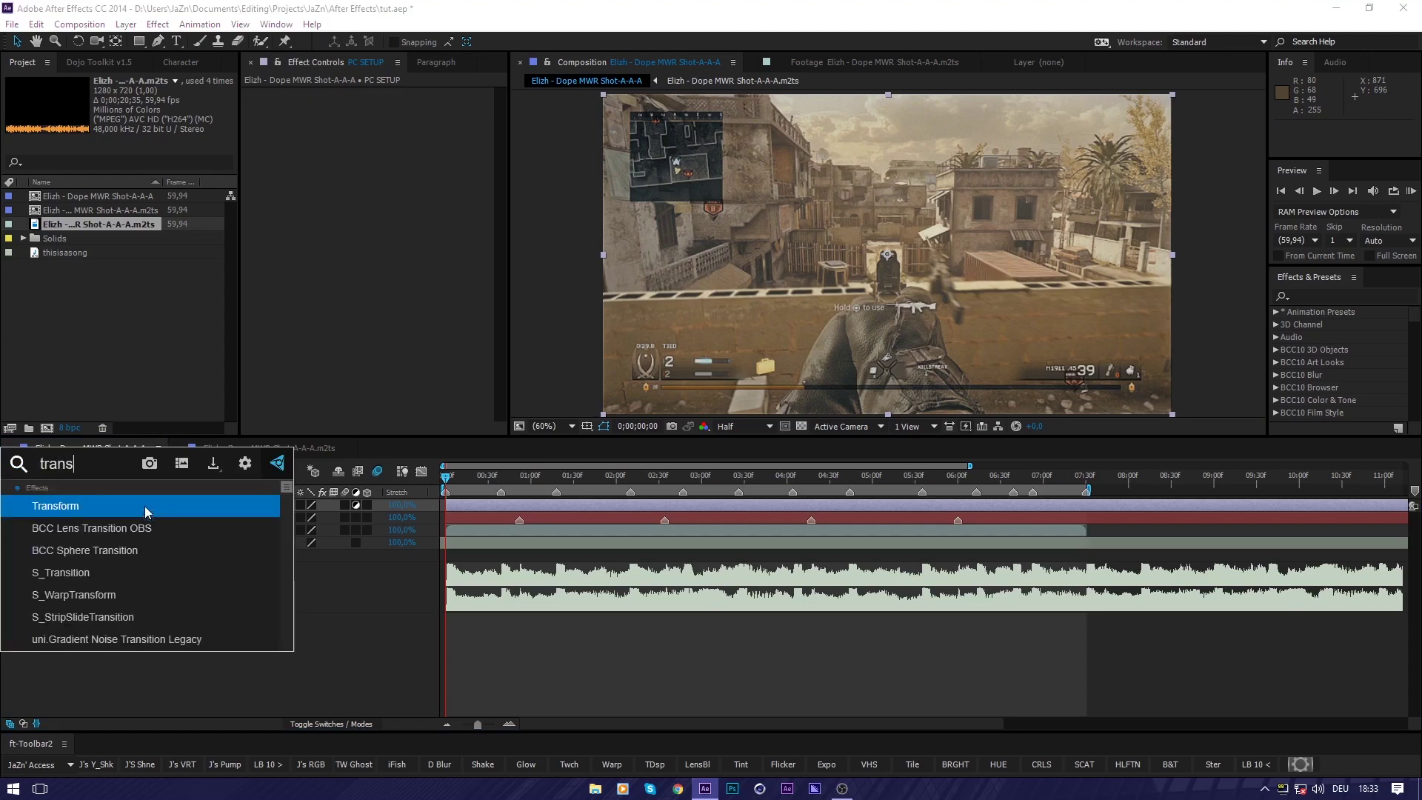
{"action": "key", "text": "Return"}
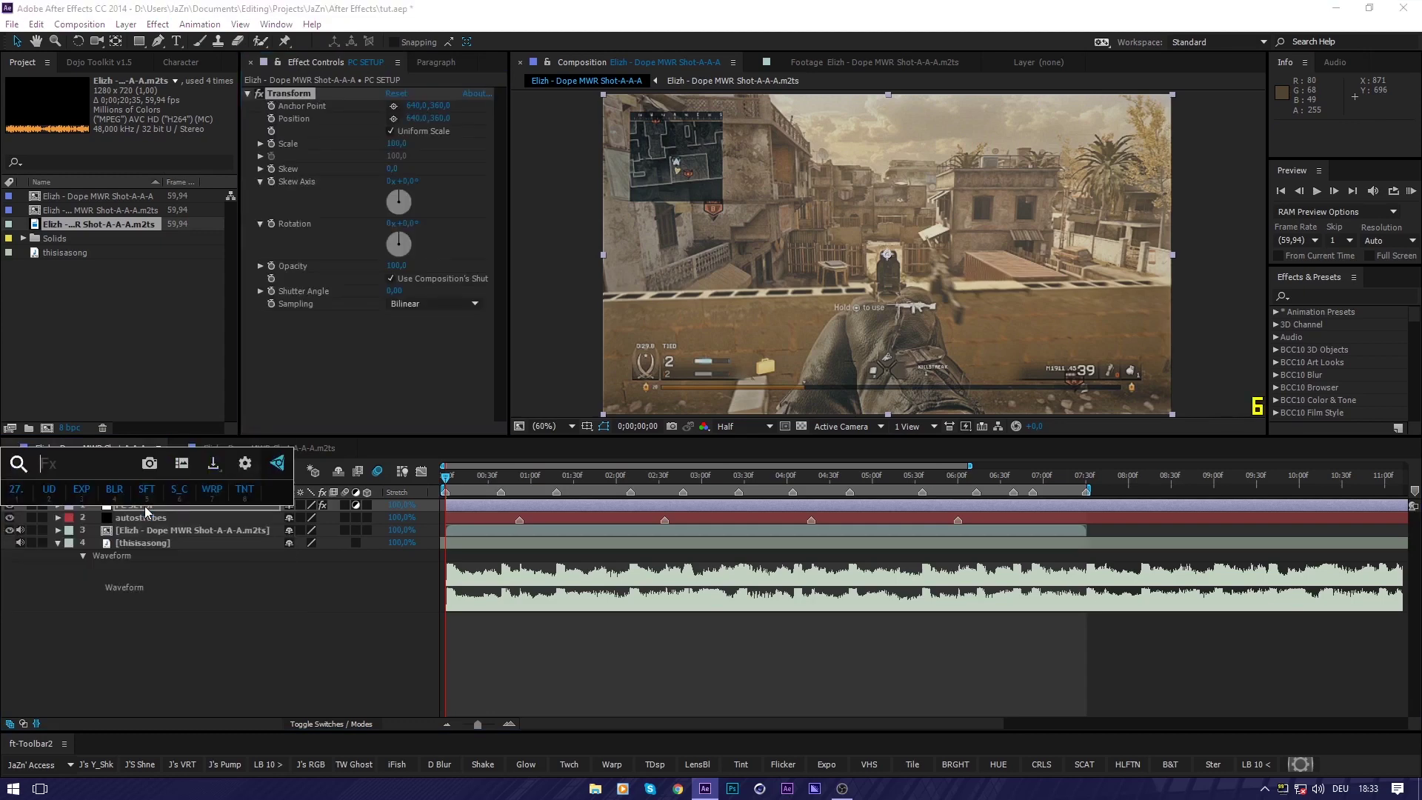
{"action": "type", "text": "slider"}
{"action": "key", "text": "Return"}
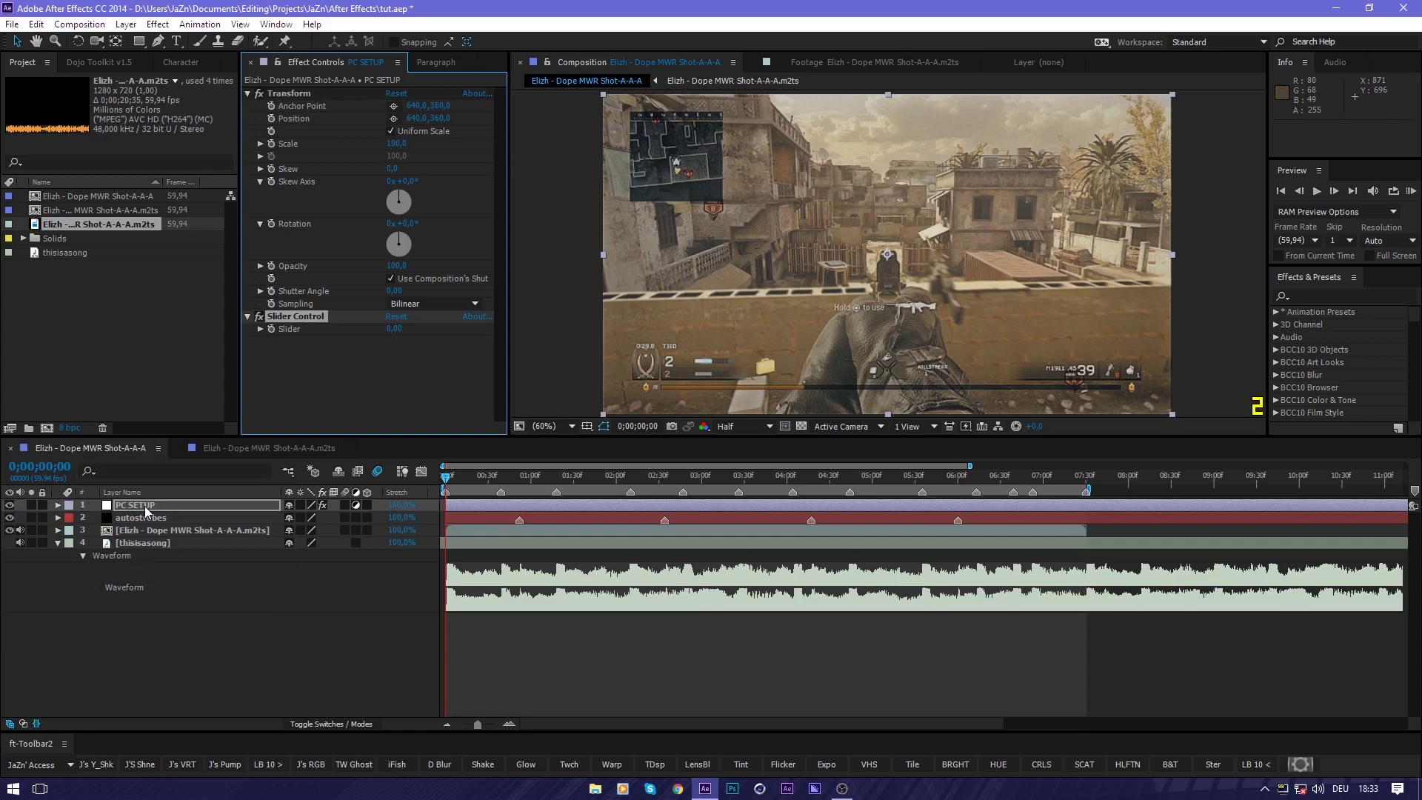
Apply S_Shake to PC SETUP, turn off Caps Lock, and collapse the S_Shake parameters
{"action": "key", "text": "ctrl+space"}
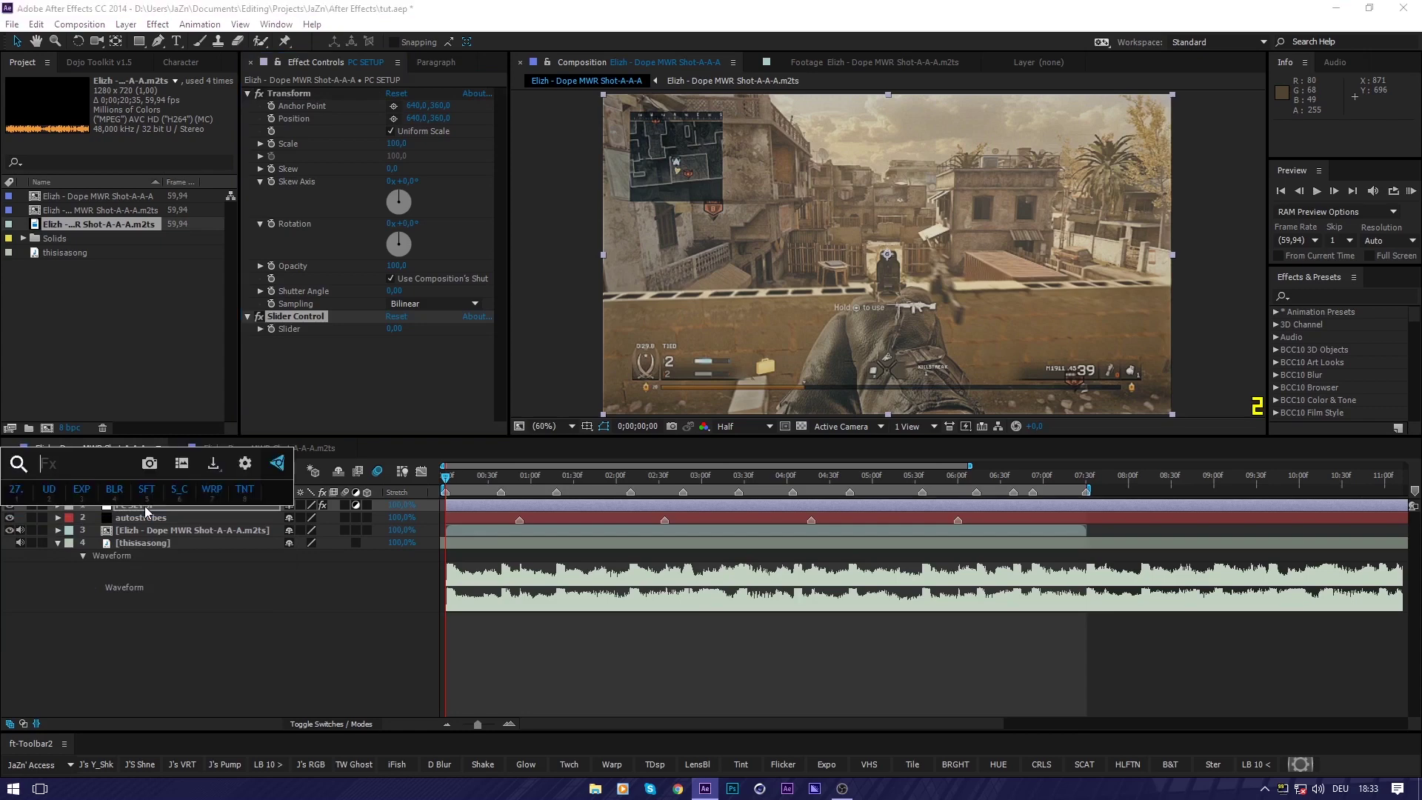
{"action": "type", "text": "s_sh"}
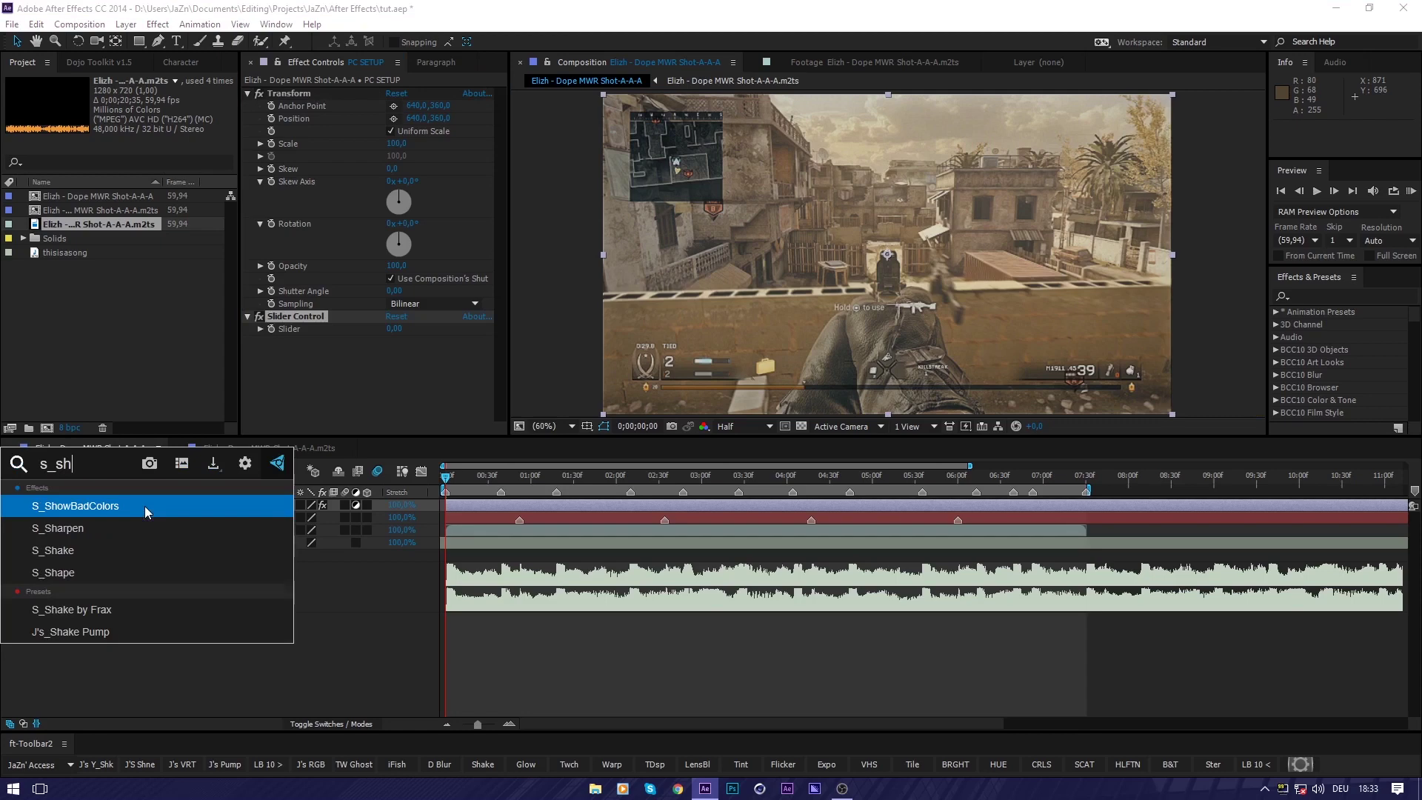
{"action": "key", "text": "Down"}
{"action": "key", "text": "Down"}
{"action": "key", "text": "Return"}
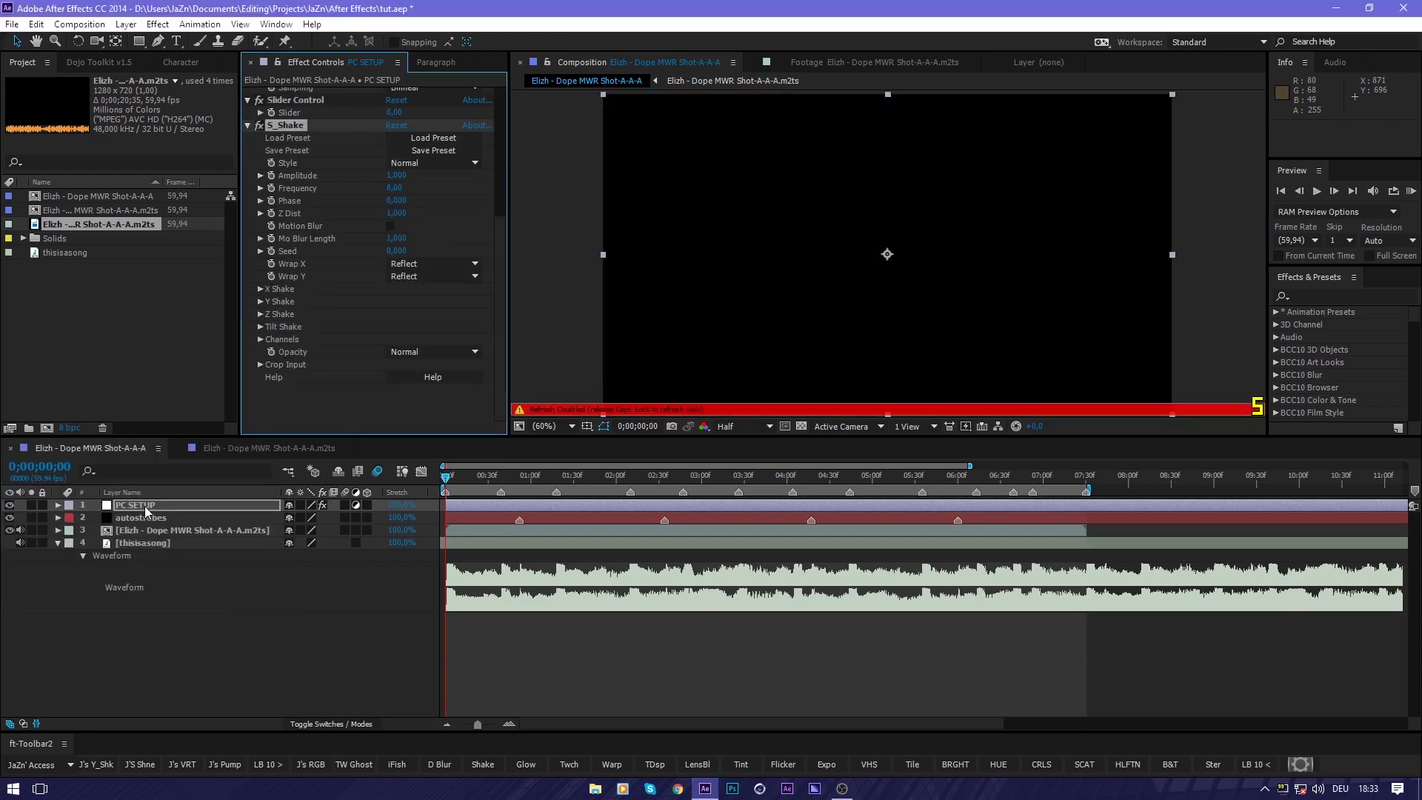
{"action": "key", "text": "Caps_Lock"}
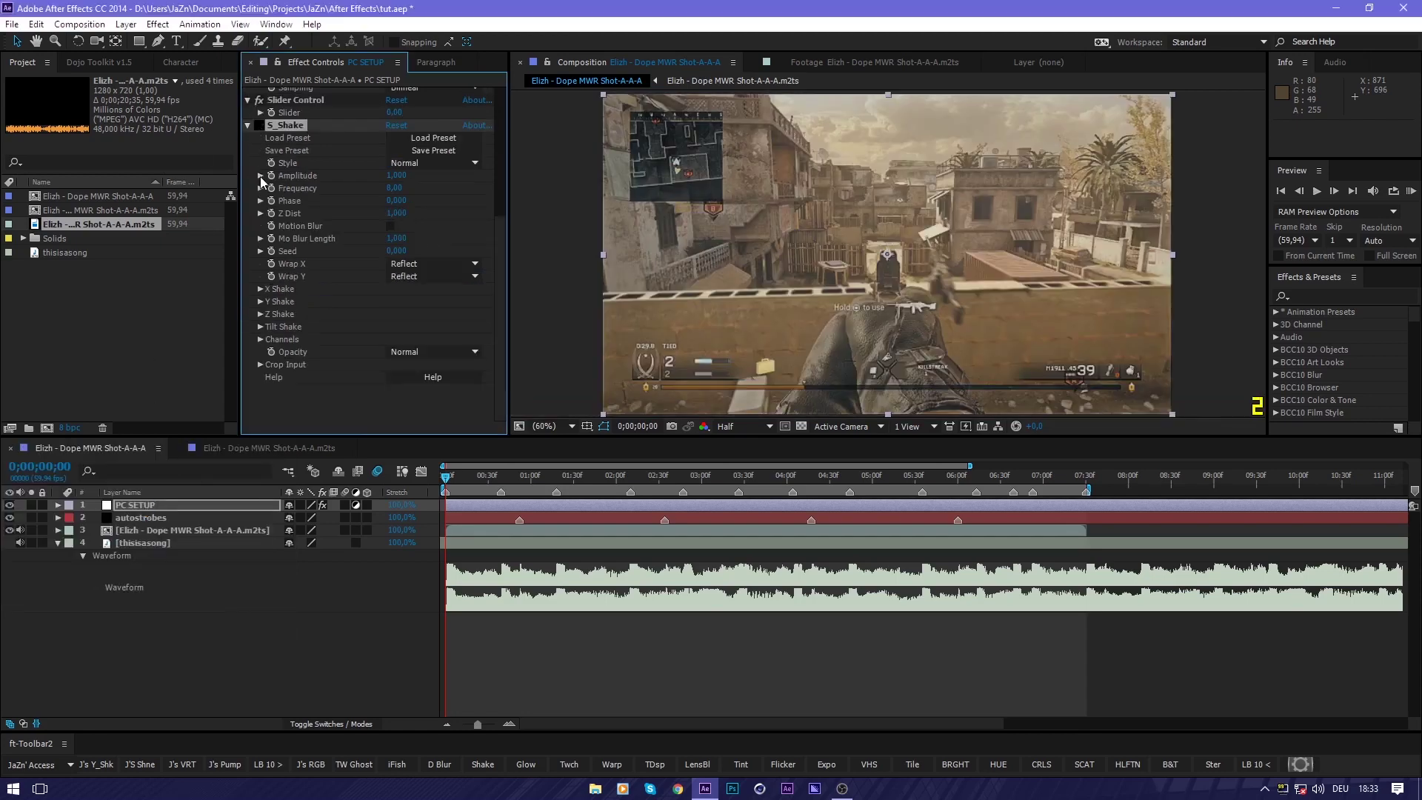
{"action": "scroll", "coordinate": [284, 246], "scroll_direction": "up", "scroll_amount": 5}
{"action": "left_click", "coordinate": [249, 341]}
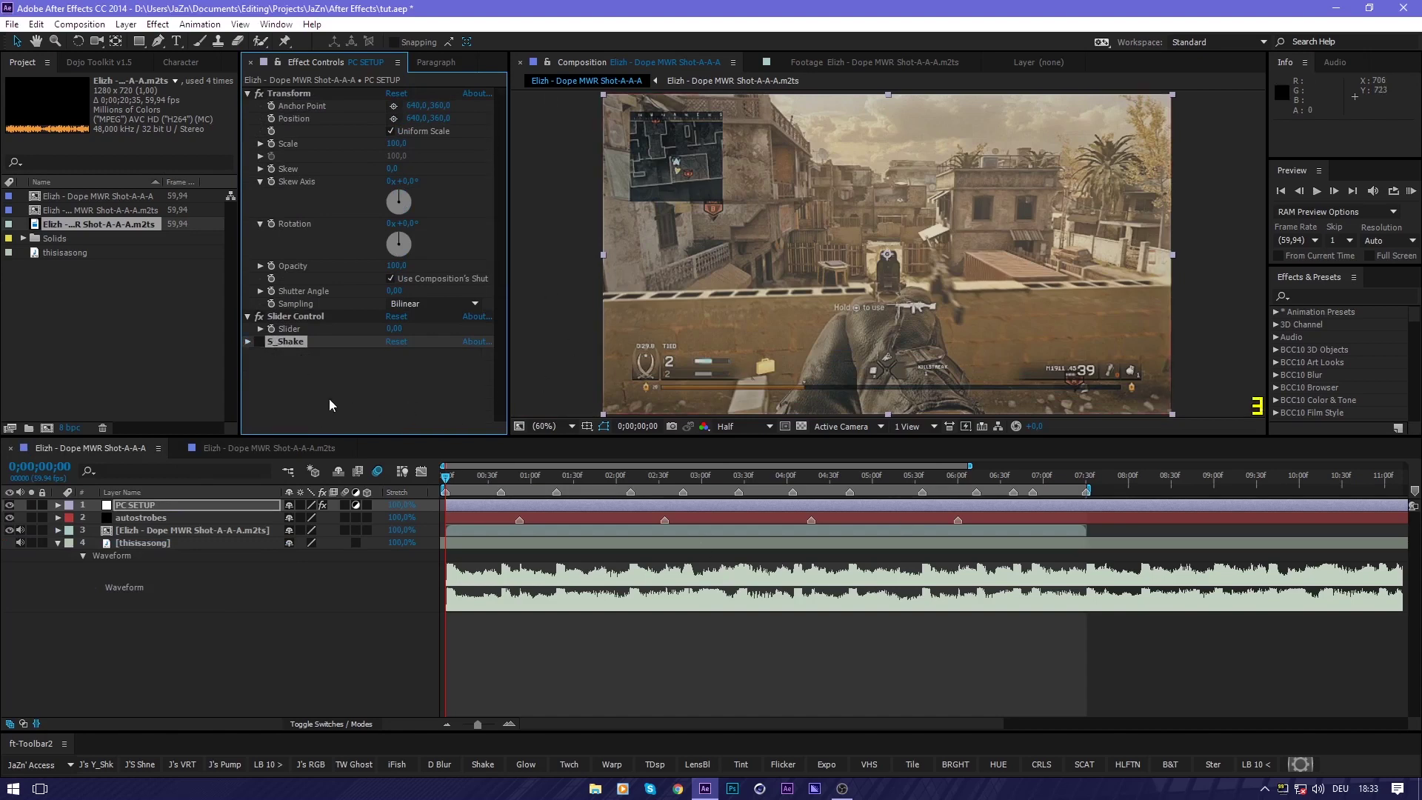
{"action": "left_click", "coordinate": [279, 357]}
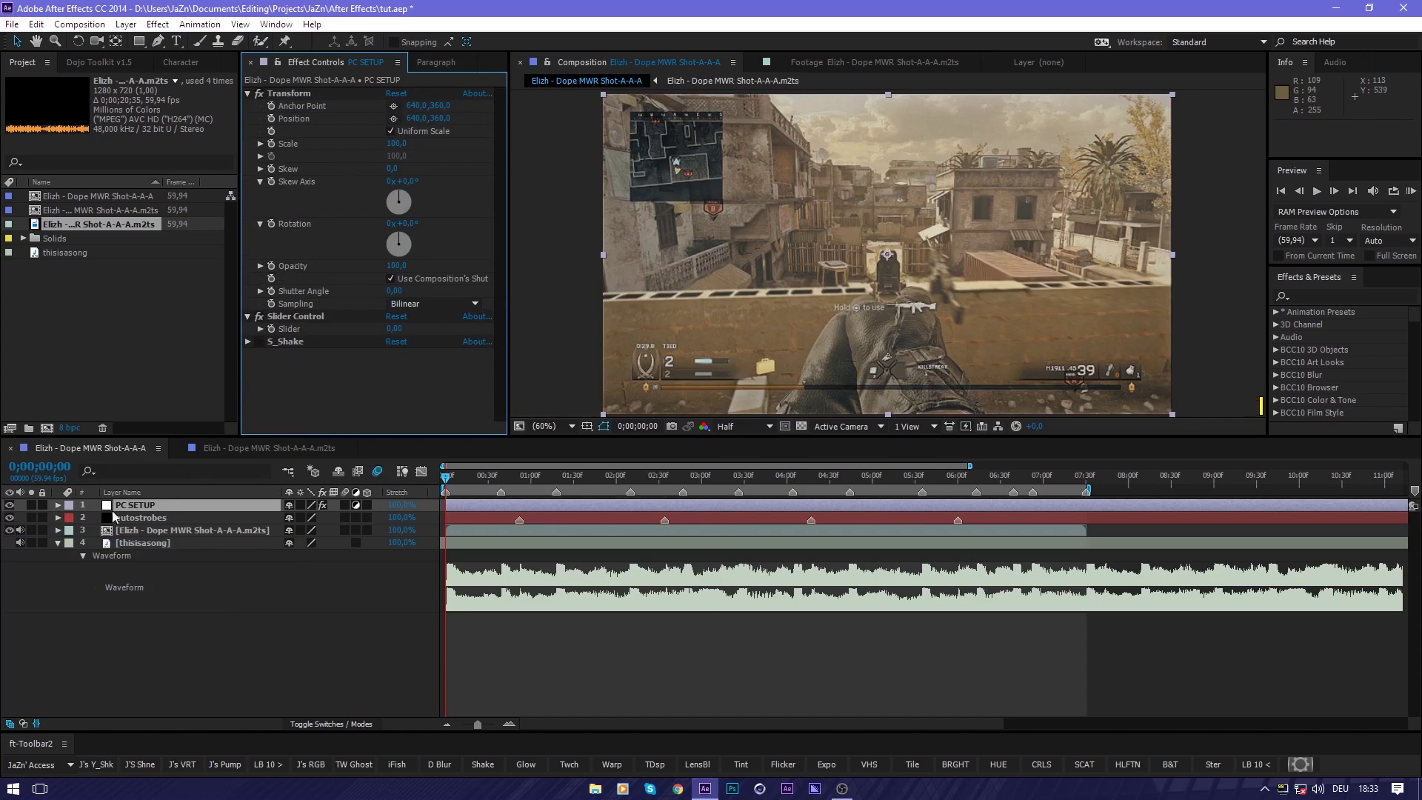
Reveal the Transform and Slider Control properties of PC SETUP in the timeline
{"action": "left_click", "coordinate": [57, 505]}
{"action": "left_click", "coordinate": [70, 518]}
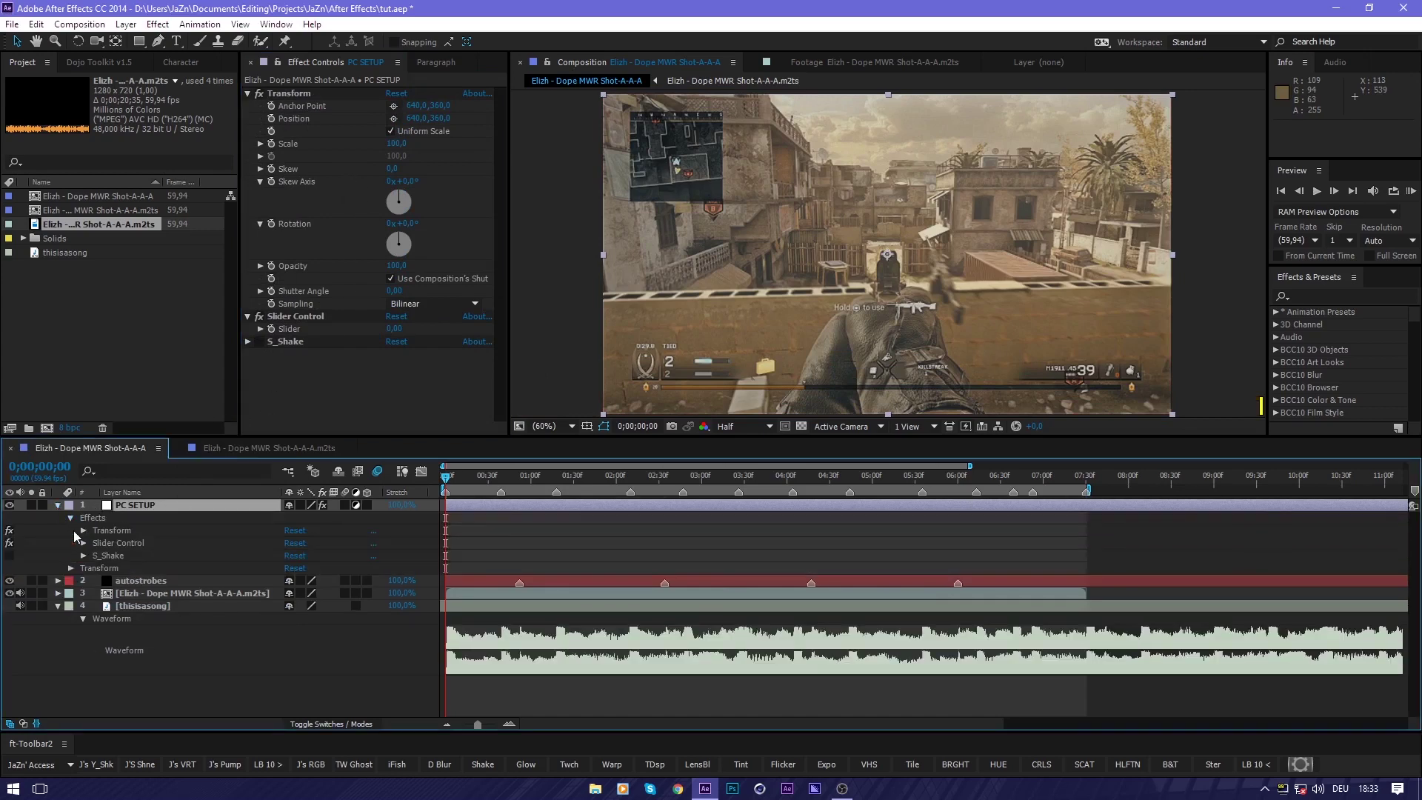
{"action": "left_click", "coordinate": [86, 531]}
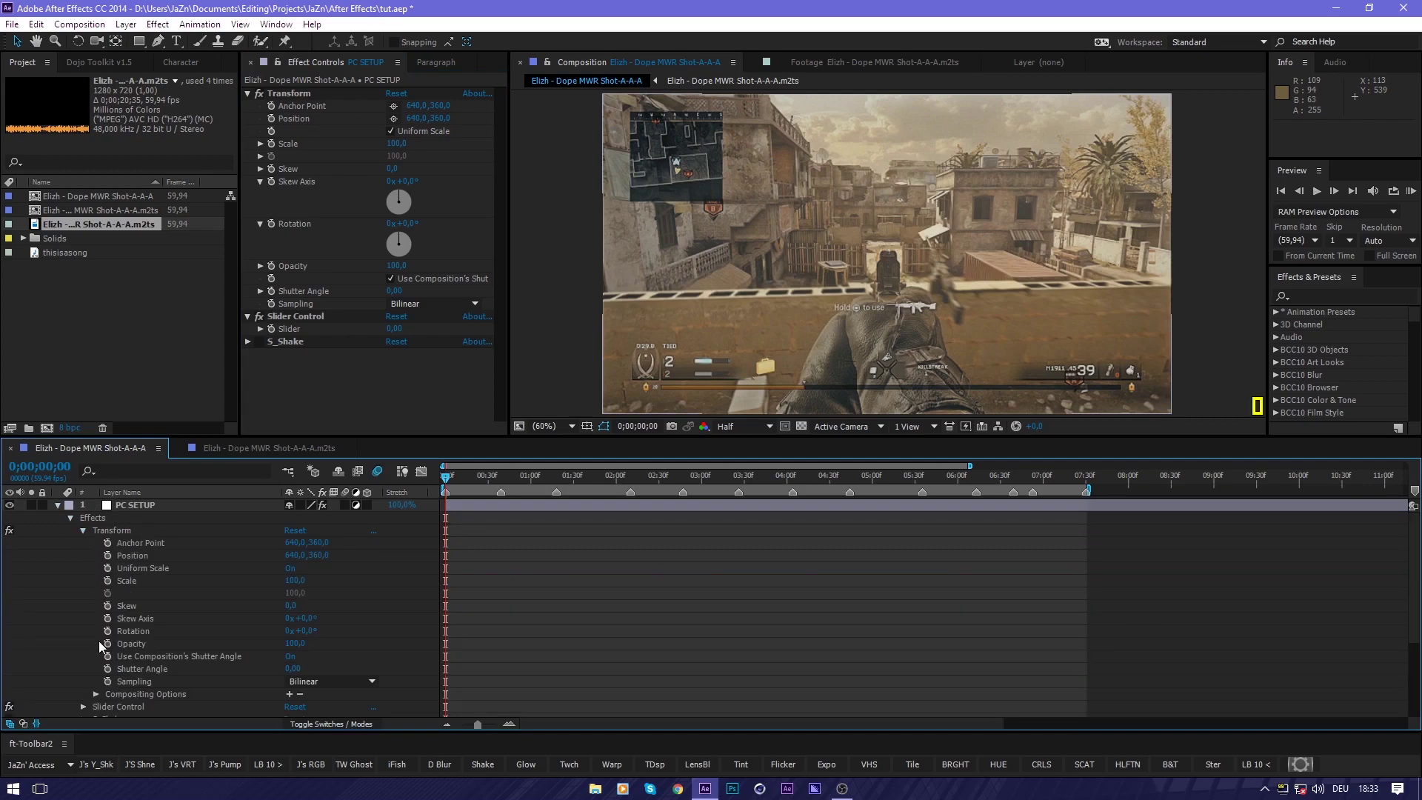
{"action": "left_click", "coordinate": [83, 707]}
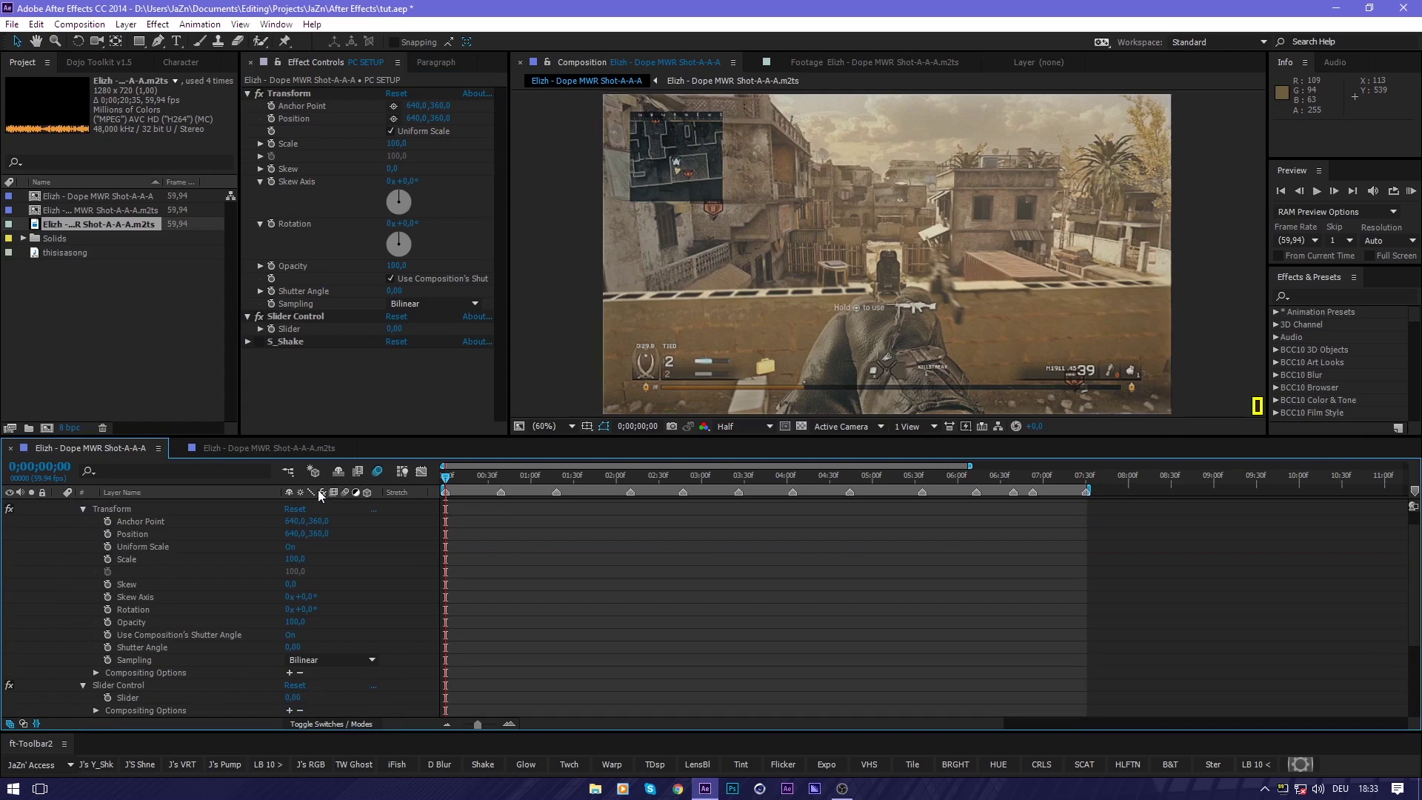
{"action": "left_click", "coordinate": [157, 448]}
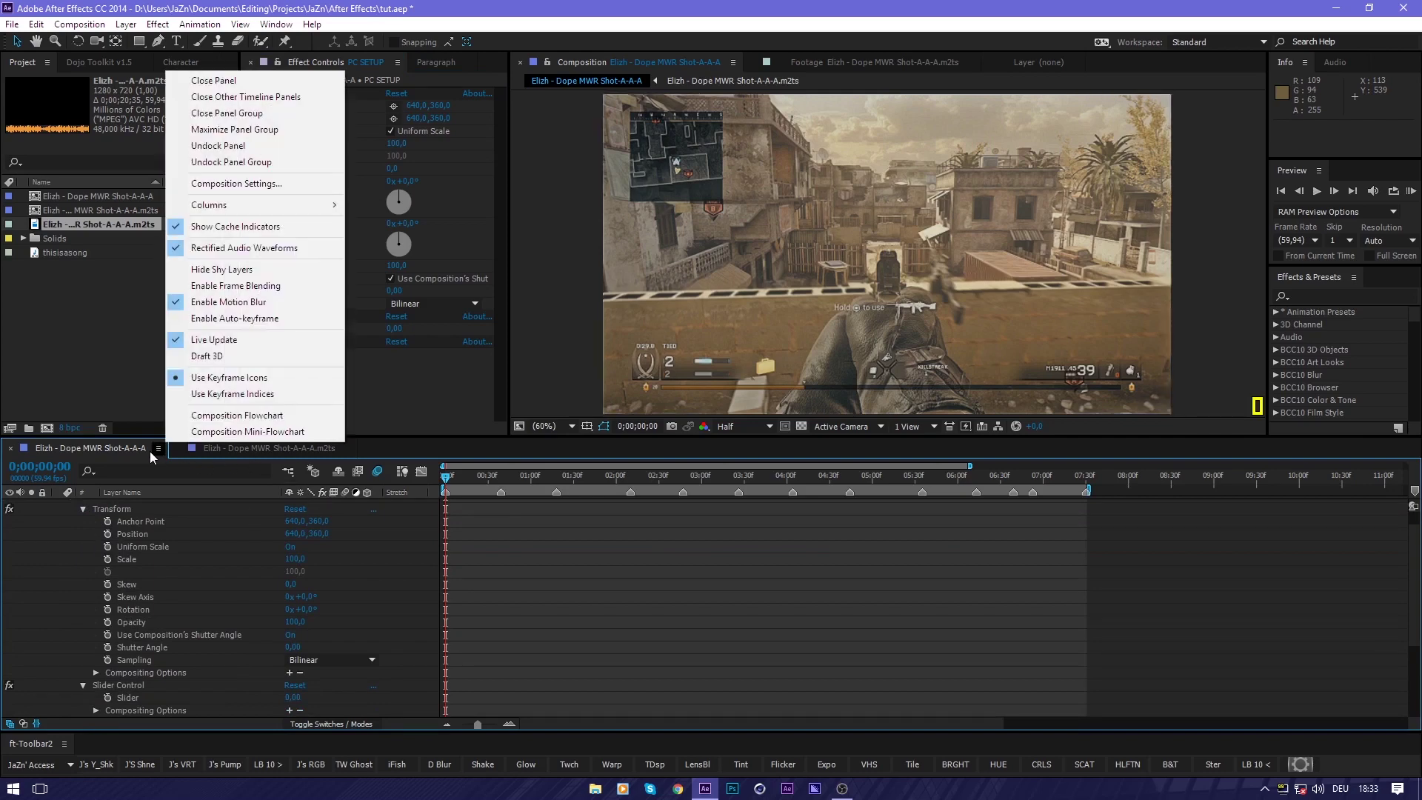
{"action": "left_click", "coordinate": [145, 452]}
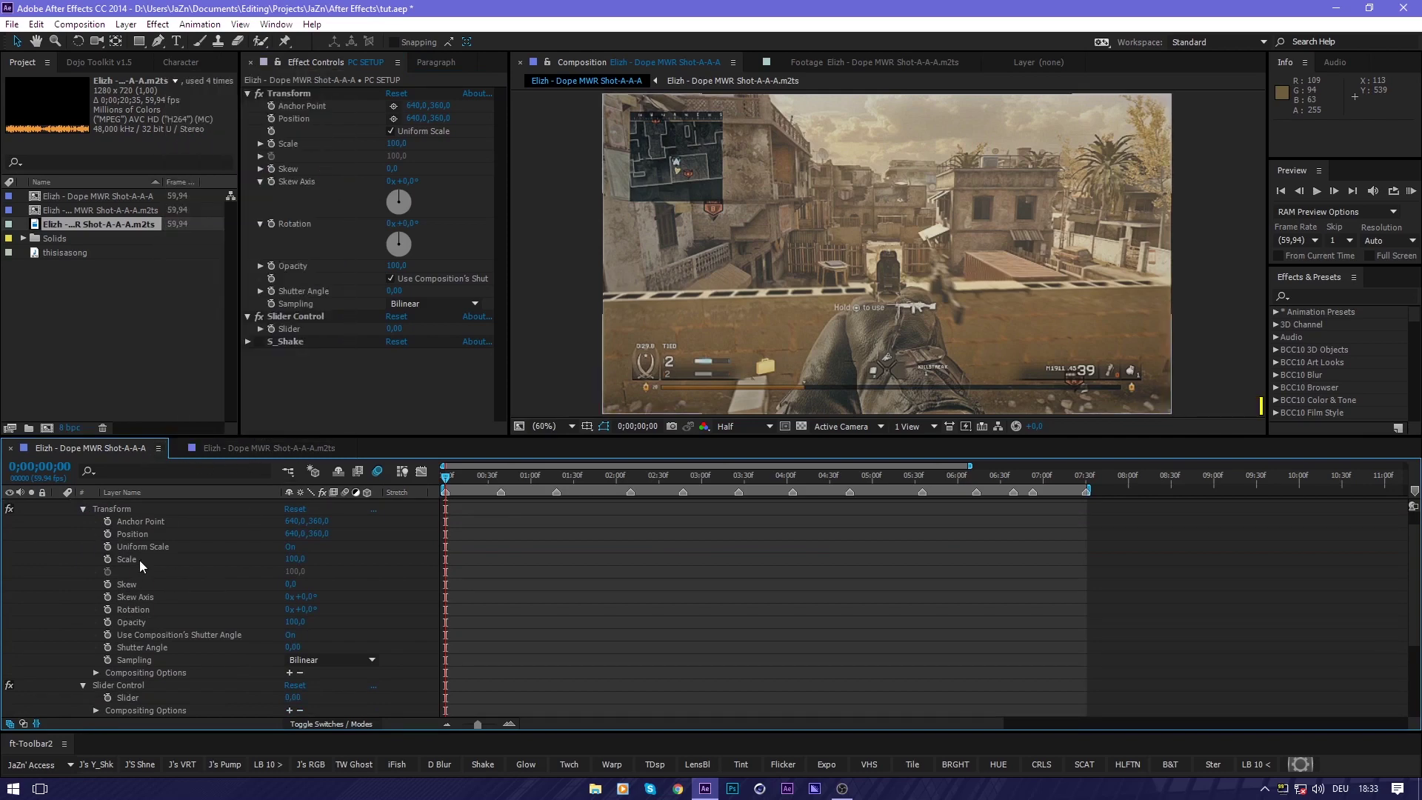
Give Transform Scale the expression effect("Slider Control")("Slider")+100
{"action": "left_click", "coordinate": [107, 559]}
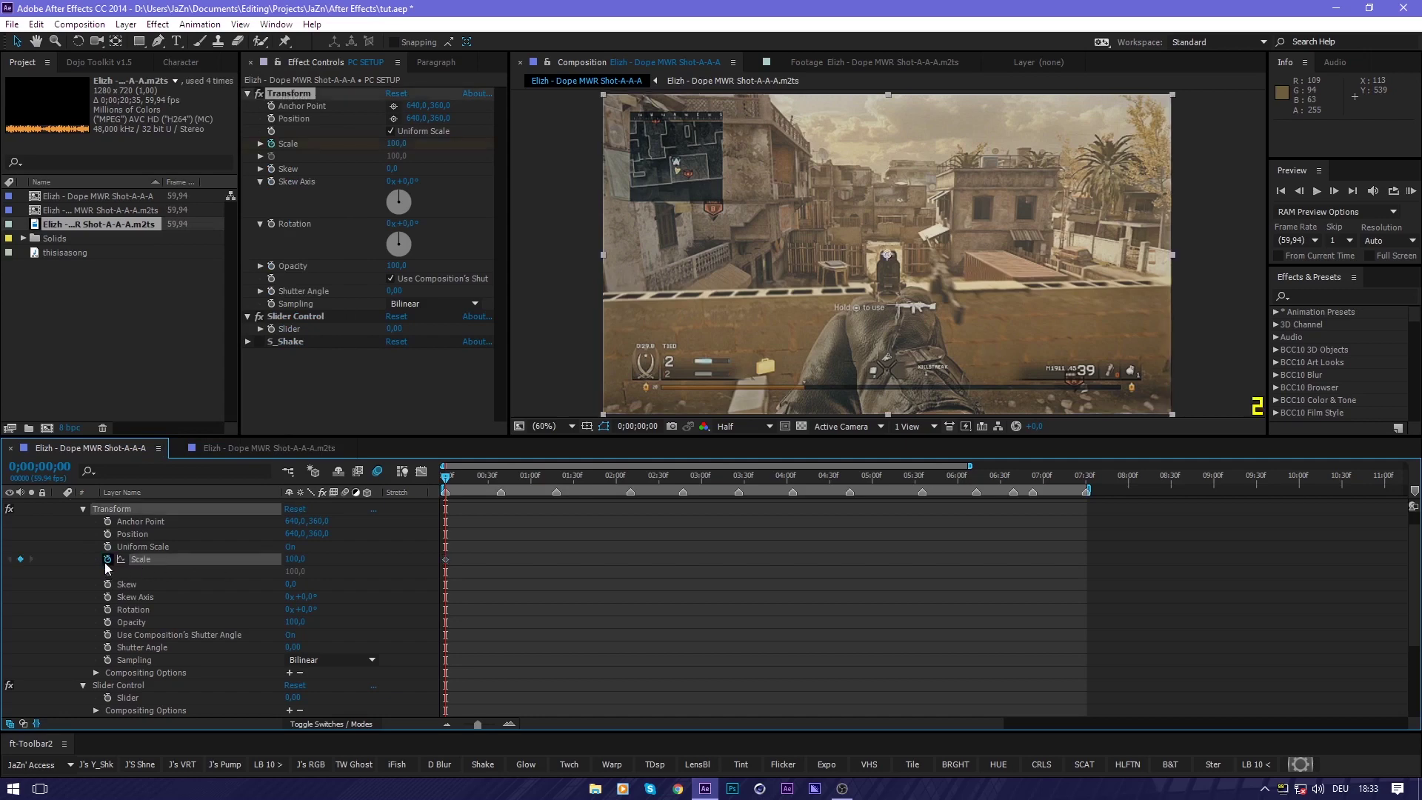
{"action": "left_click", "coordinate": [108, 560], "text": "alt"}
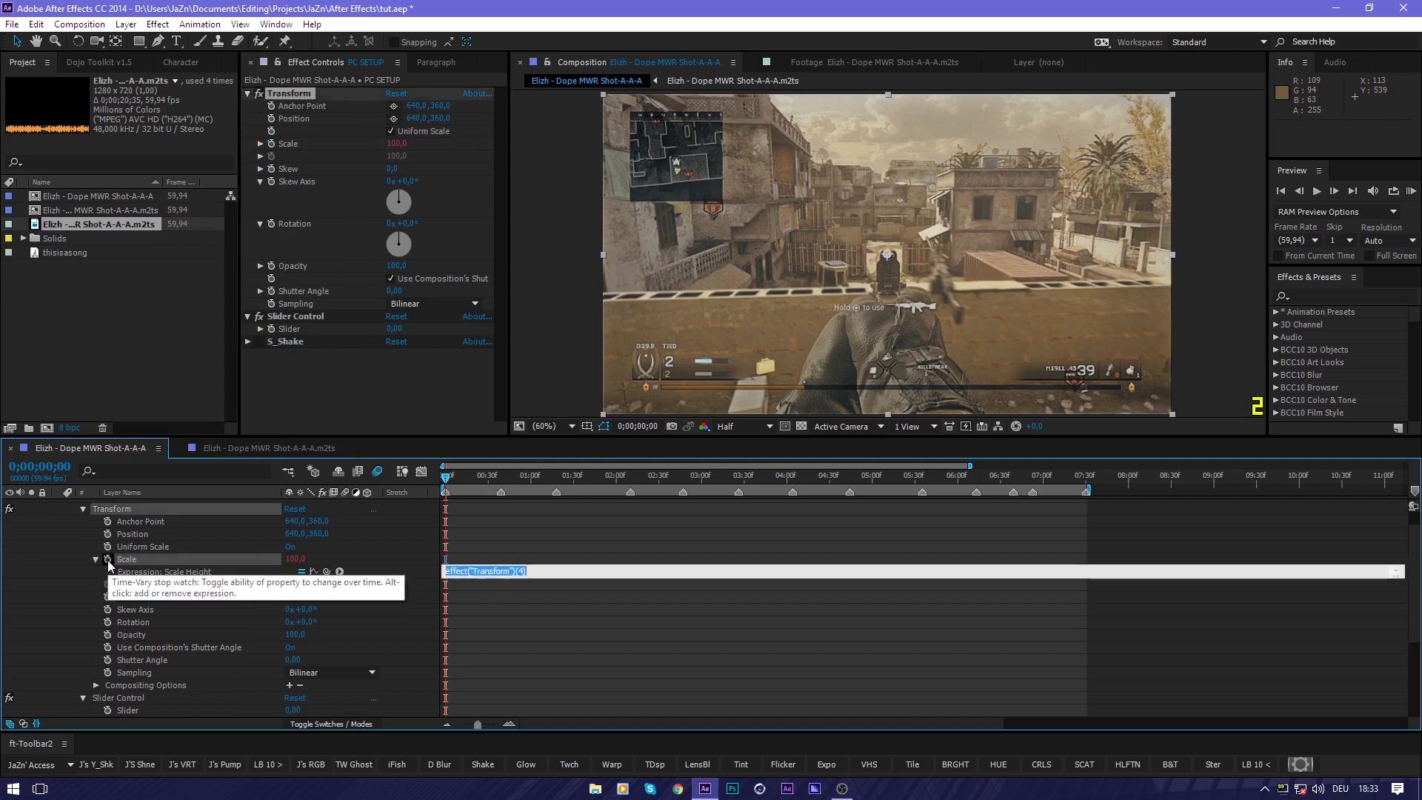
{"action": "left_click_drag", "start_coordinate": [328, 575], "coordinate": [147, 673]}
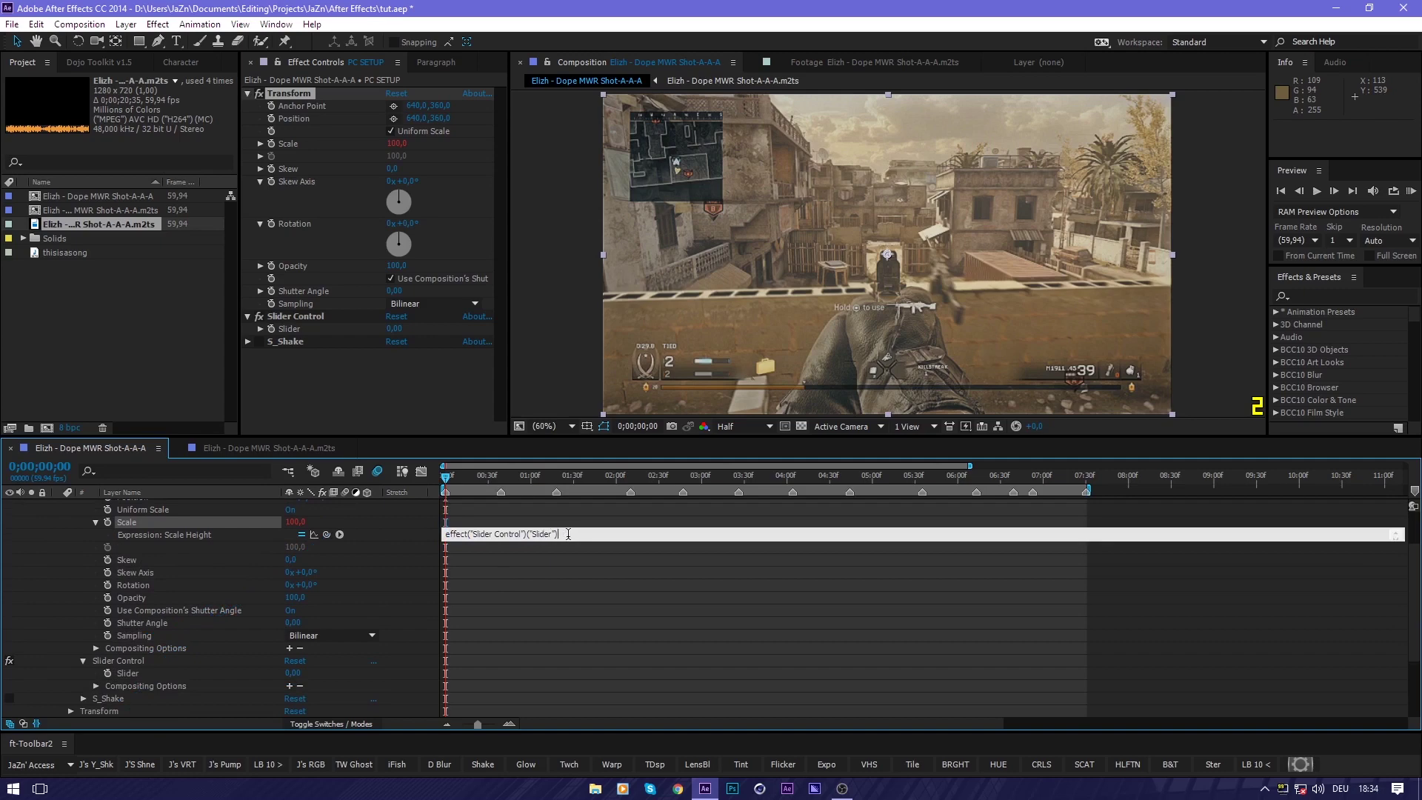
{"action": "type", "text": "+100"}
{"action": "key", "text": "KP_Enter"}
{"action": "left_click", "coordinate": [412, 602]}
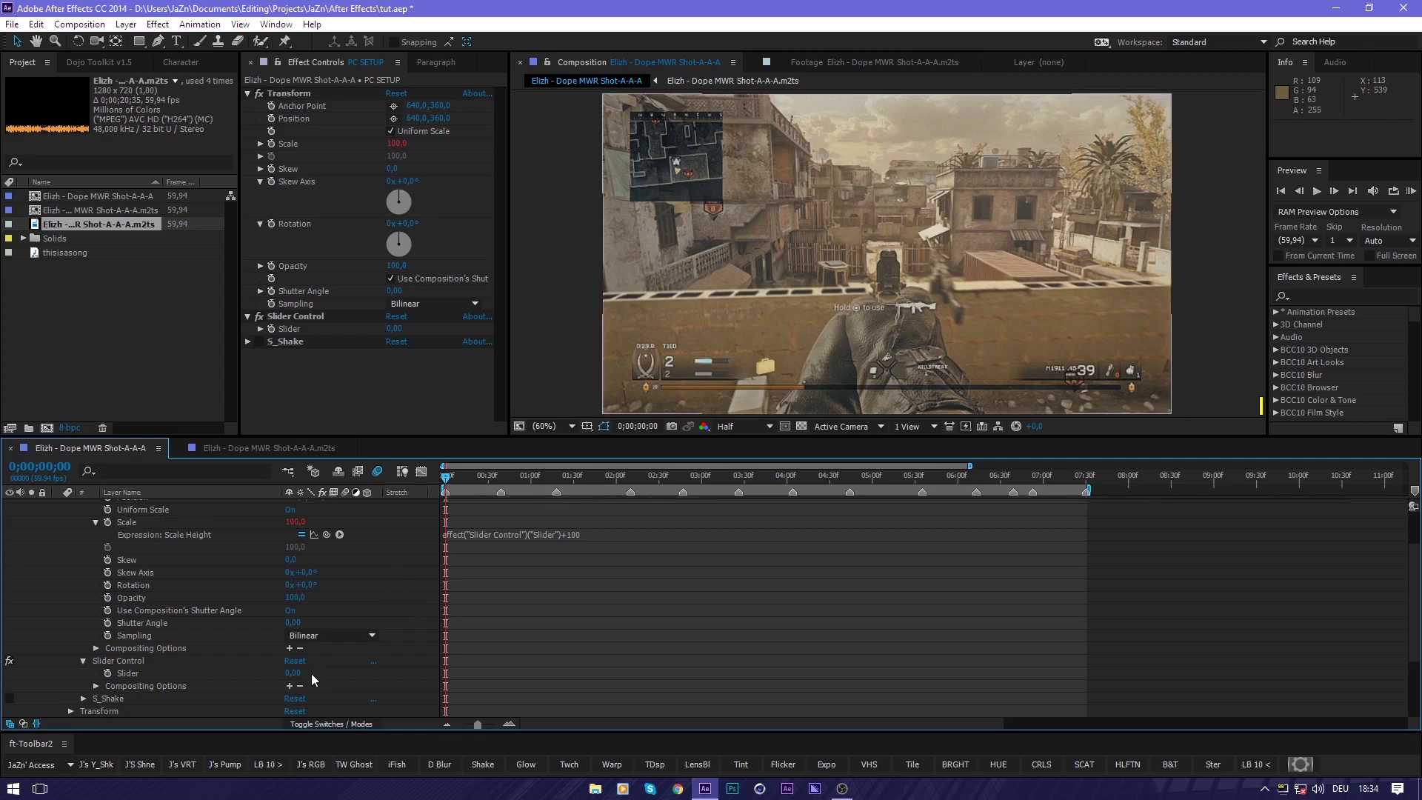
Rename the Slider Control effect to 'pump'
{"action": "left_click", "coordinate": [308, 316]}
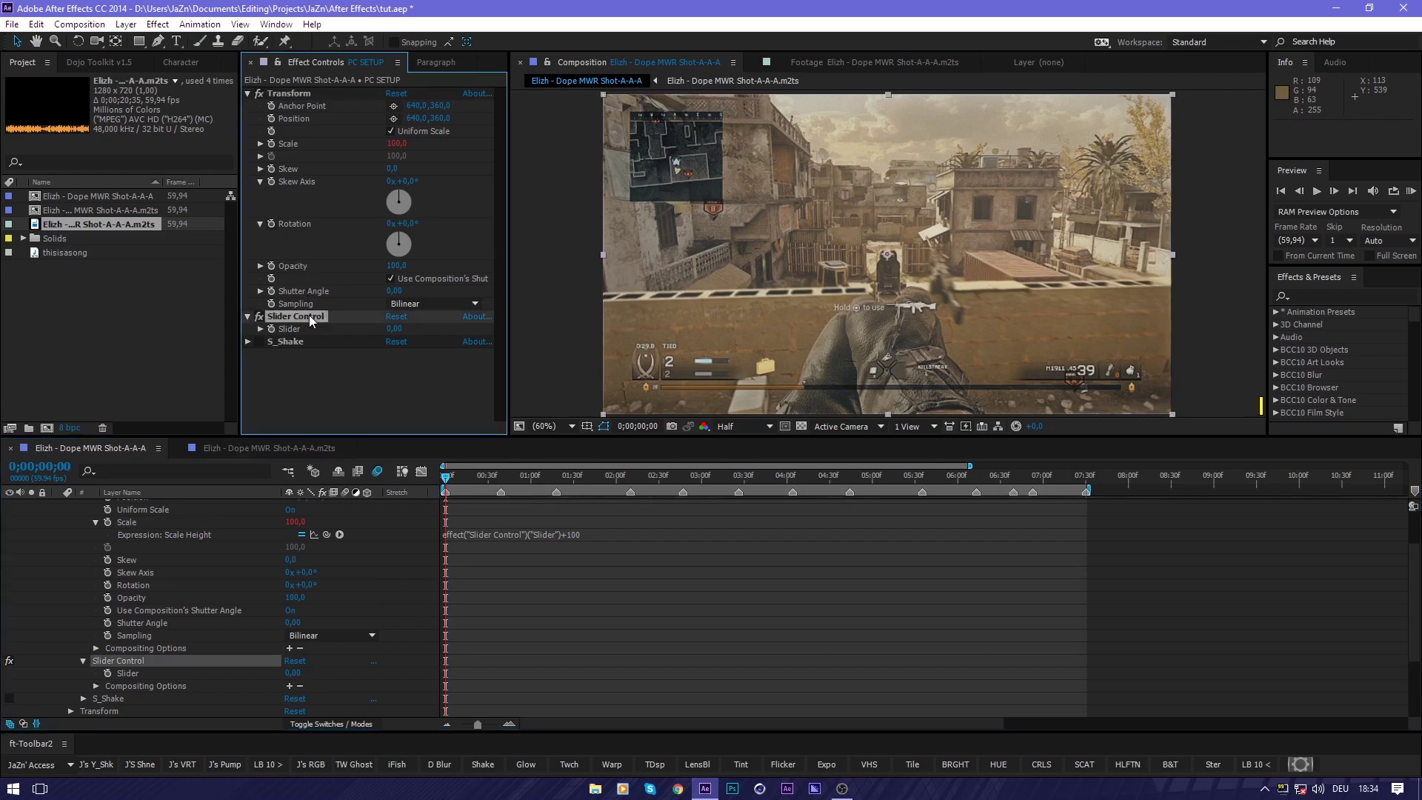
{"action": "key", "text": "Return"}
{"action": "type", "text": "pump"}
{"action": "key", "text": "Return"}
Test the pump slider at 3 and lower values, then reset it to 0
{"action": "left_click", "coordinate": [406, 331]}
{"action": "type", "text": "3"}
{"action": "key", "text": "Return"}
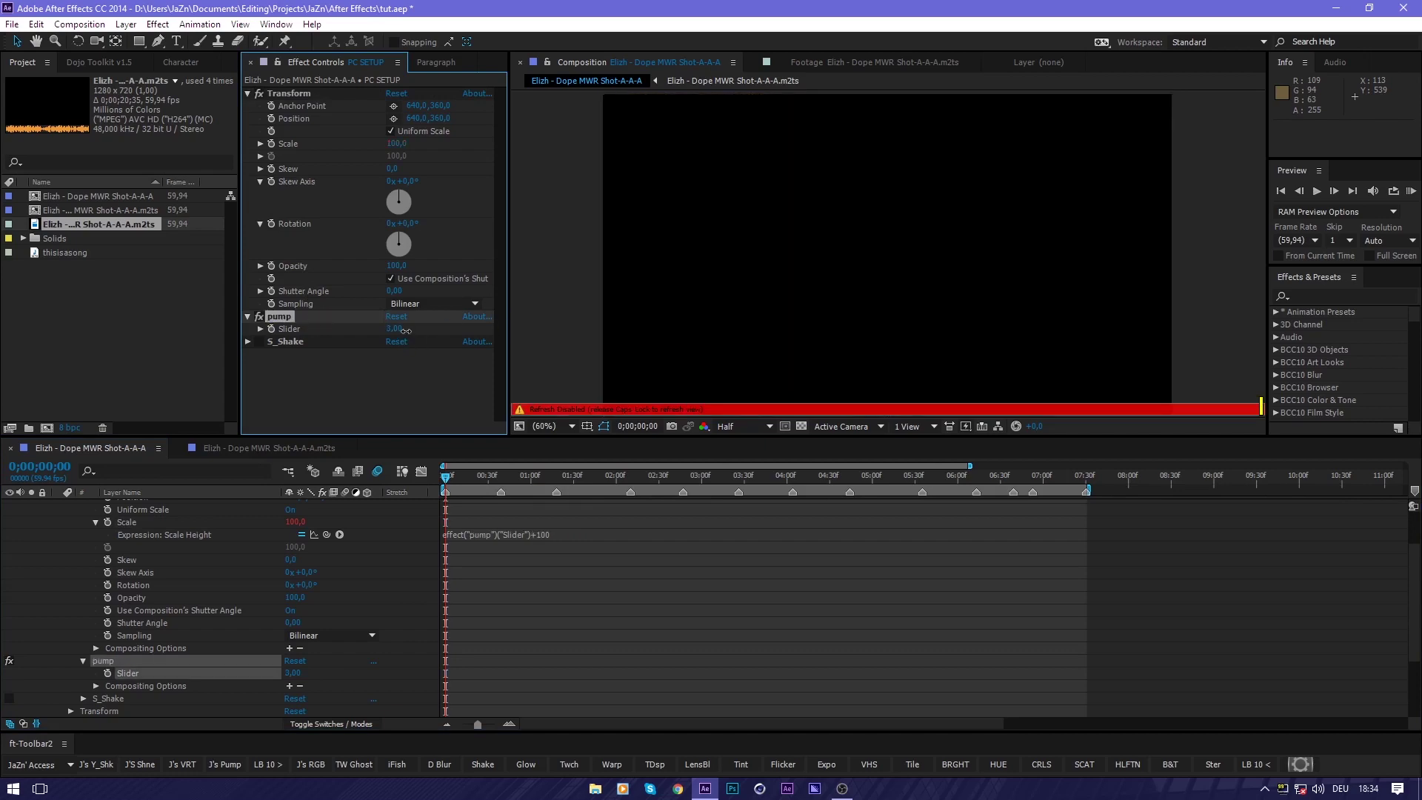
{"action": "left_click_drag", "start_coordinate": [403, 332], "coordinate": [527, 338]}
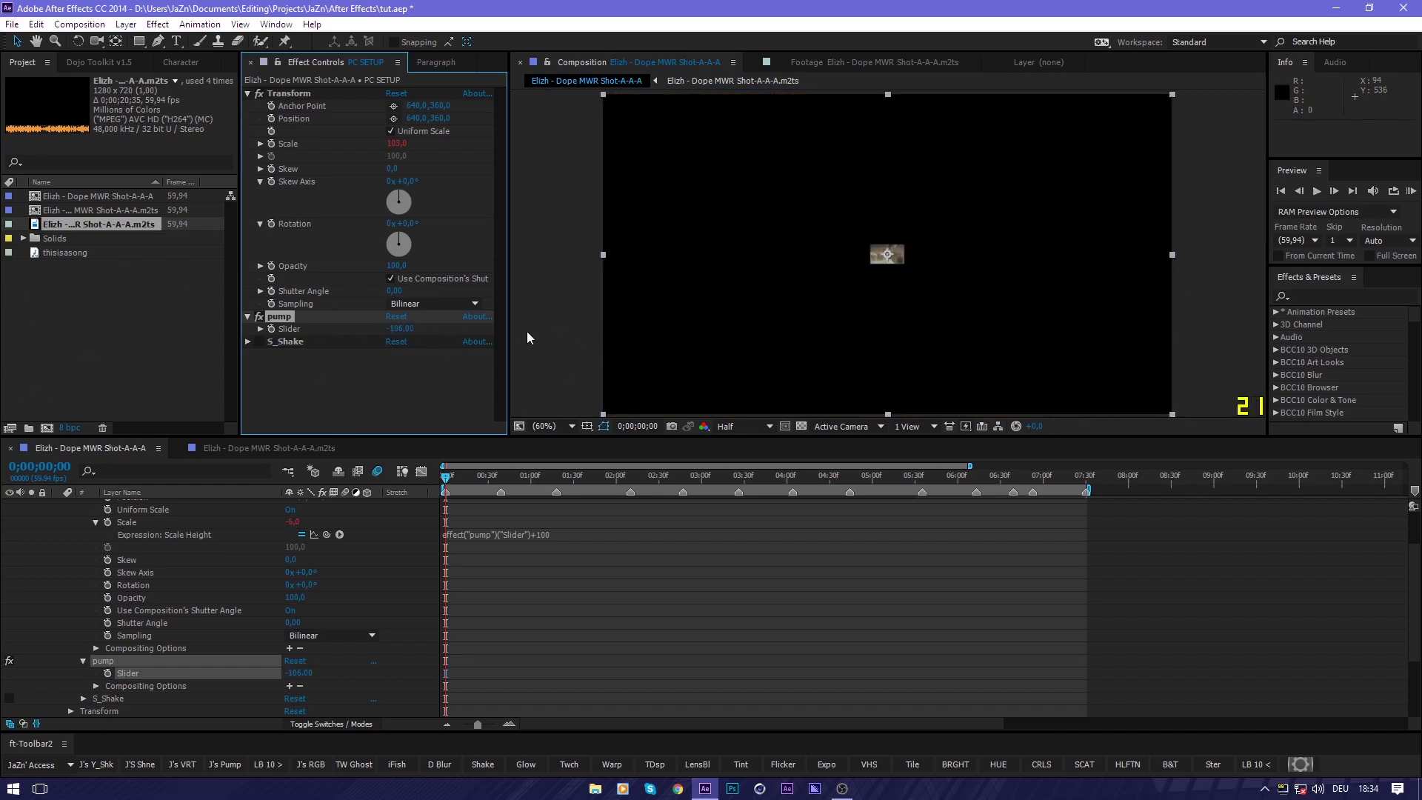
{"action": "left_click", "coordinate": [399, 329]}
{"action": "type", "text": "0"}
{"action": "key", "text": "Return"}
{"action": "left_click", "coordinate": [298, 364]}
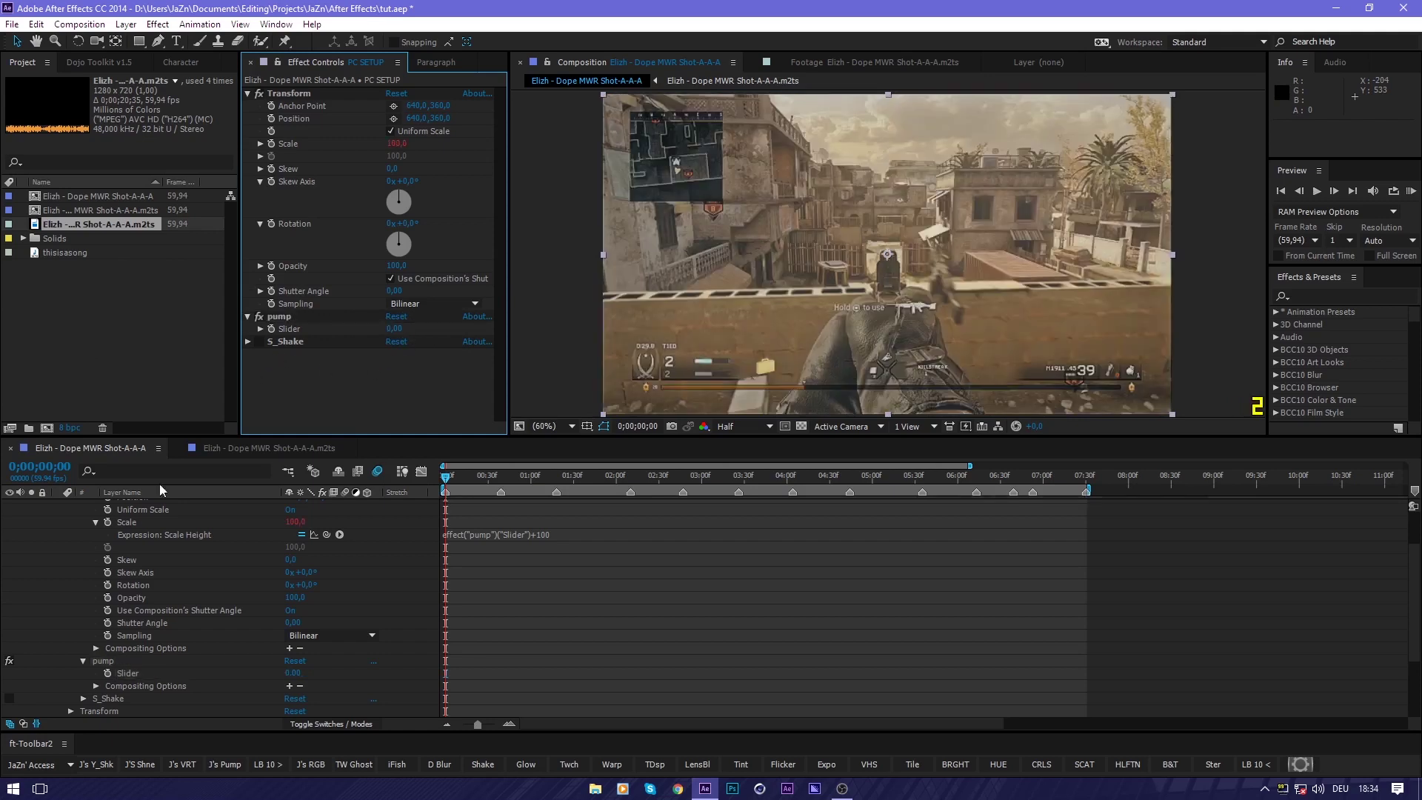
Expand the S_Shake effect settings and its properties in the timeline
{"action": "left_click", "coordinate": [249, 341]}
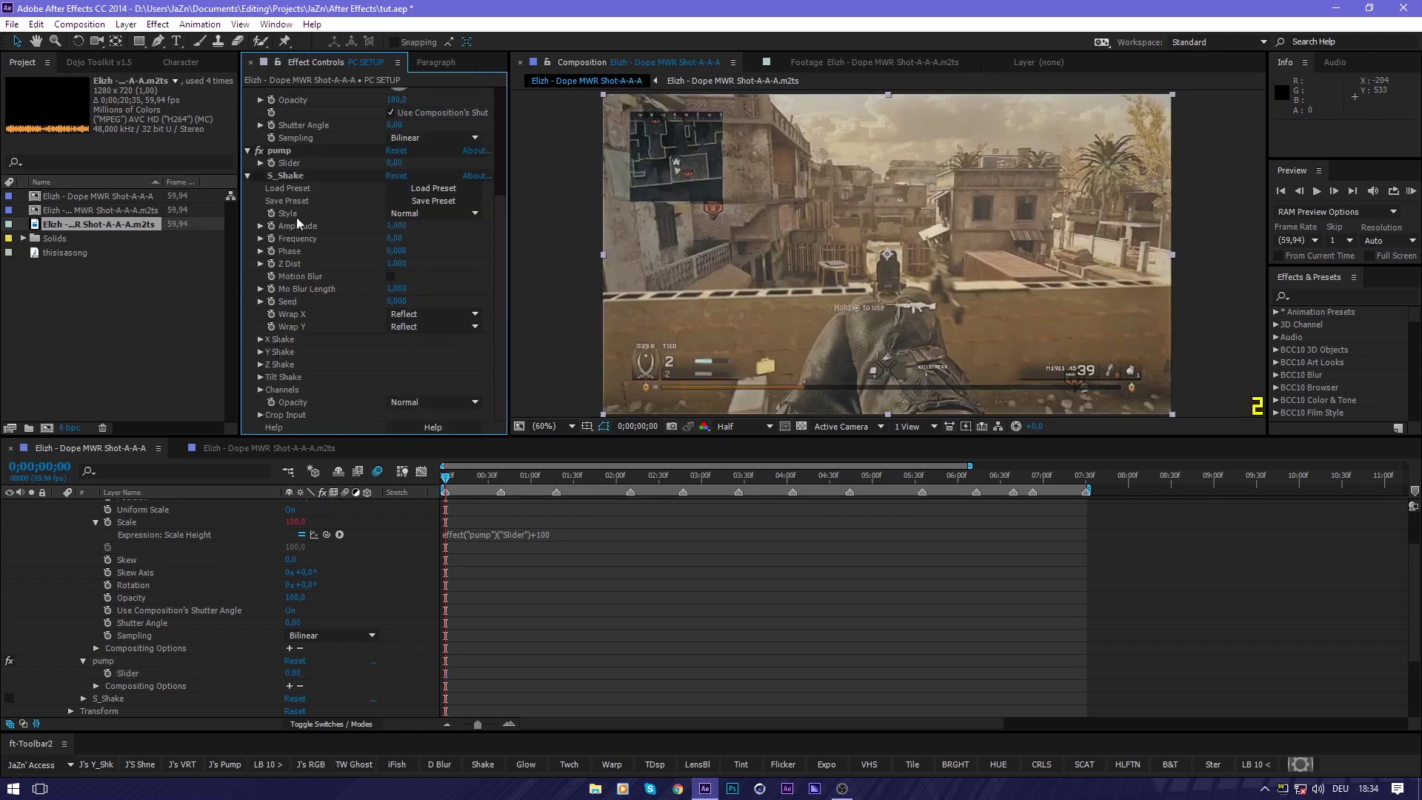
{"action": "scroll", "coordinate": [117, 641], "scroll_direction": "down", "scroll_amount": 3}
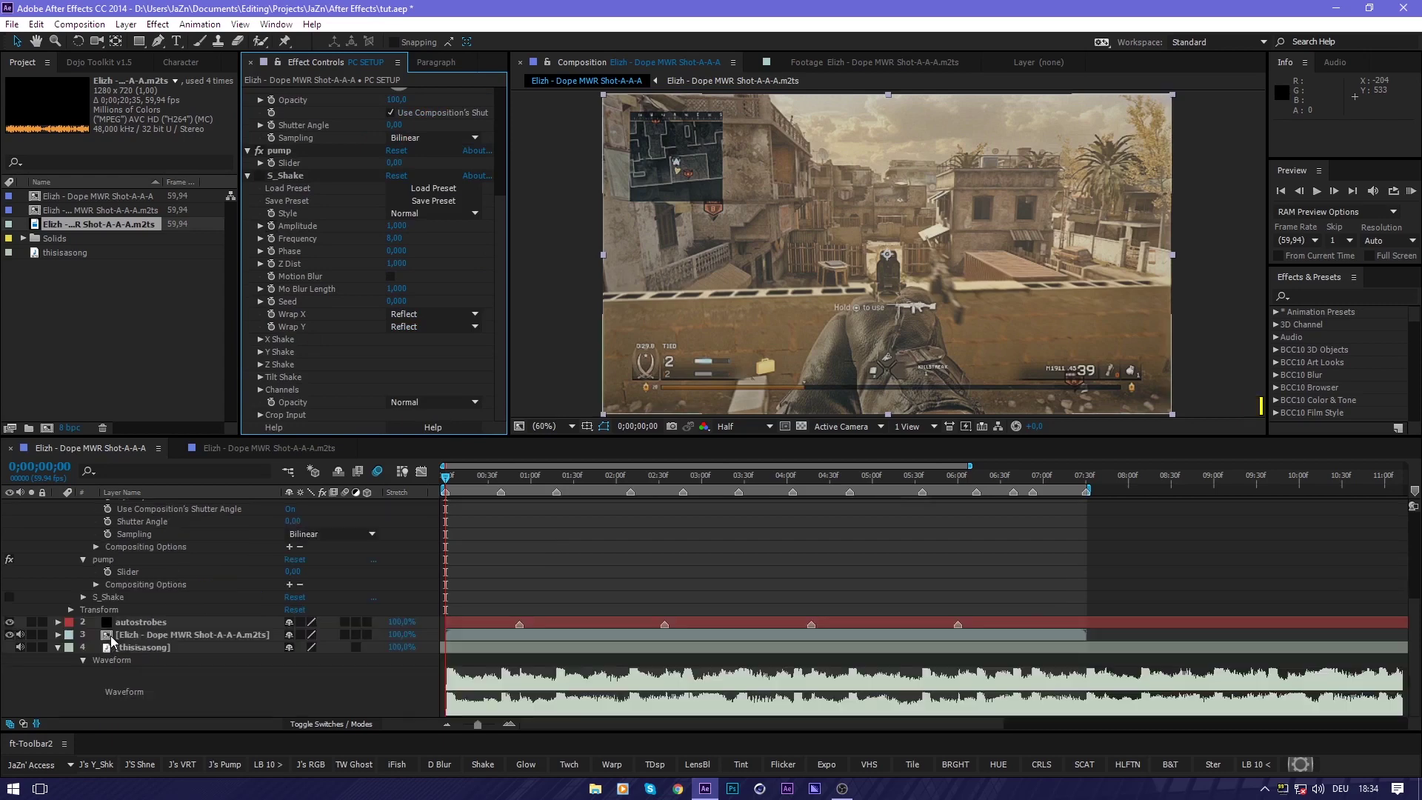
{"action": "left_click", "coordinate": [83, 598]}
{"action": "scroll", "coordinate": [83, 603], "scroll_direction": "down", "scroll_amount": 3}
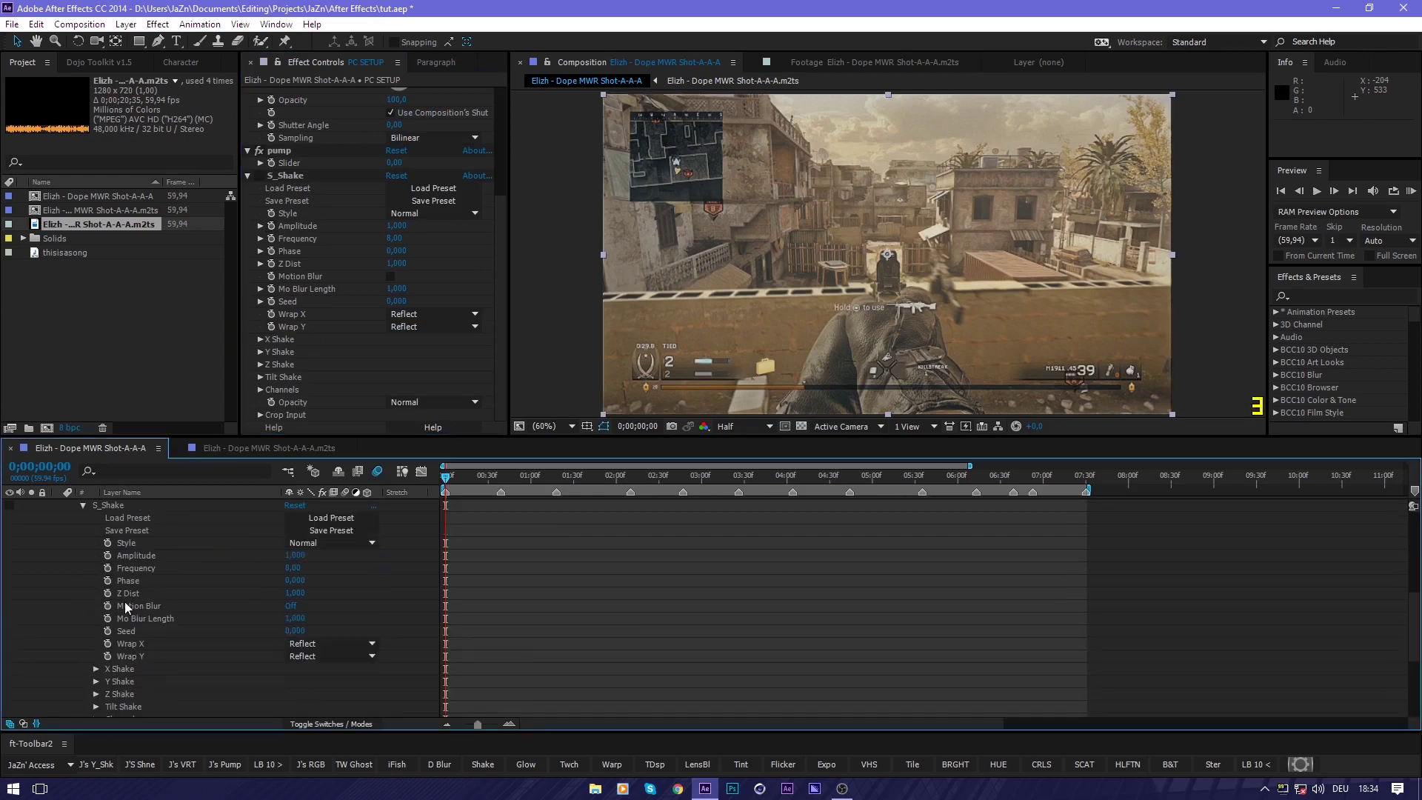
Pick-whip Amplitude's expression to the pump Slider and append *0.05
{"action": "left_click", "coordinate": [108, 555], "text": "alt"}
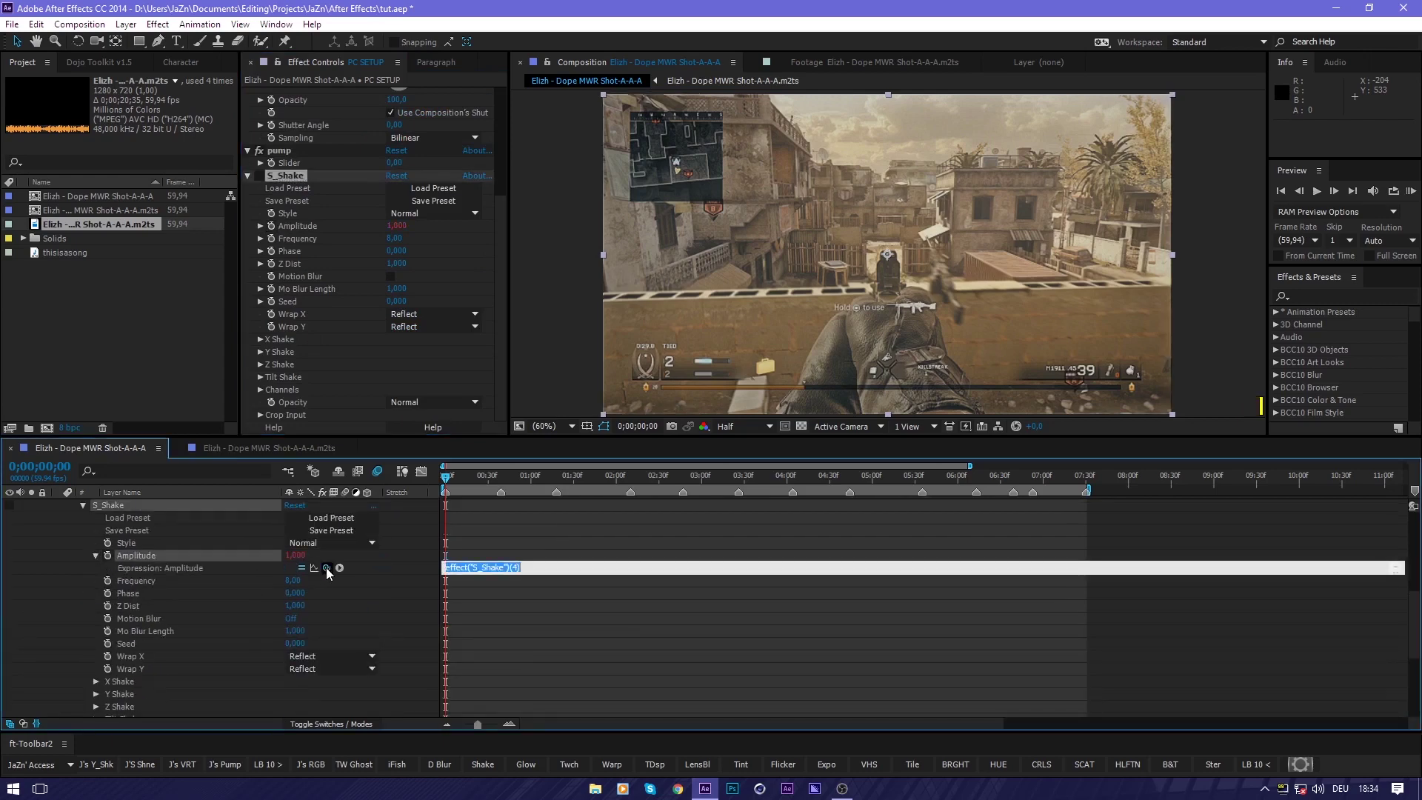
{"action": "left_click_drag", "start_coordinate": [327, 568], "coordinate": [131, 648]}
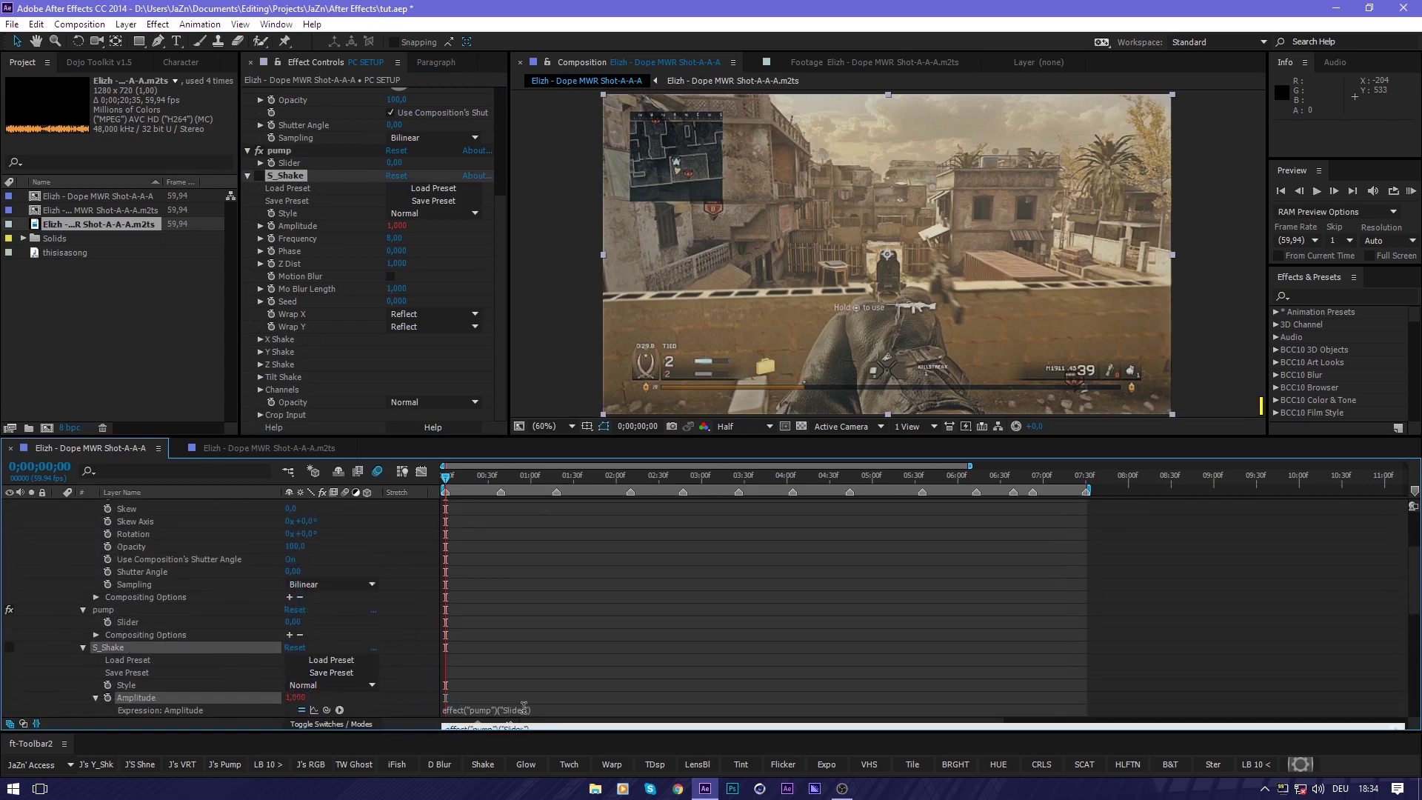
{"action": "scroll", "coordinate": [523, 707], "scroll_direction": "down", "scroll_amount": 1}
{"action": "left_click", "coordinate": [538, 671]}
{"action": "left_click", "coordinate": [545, 670]}
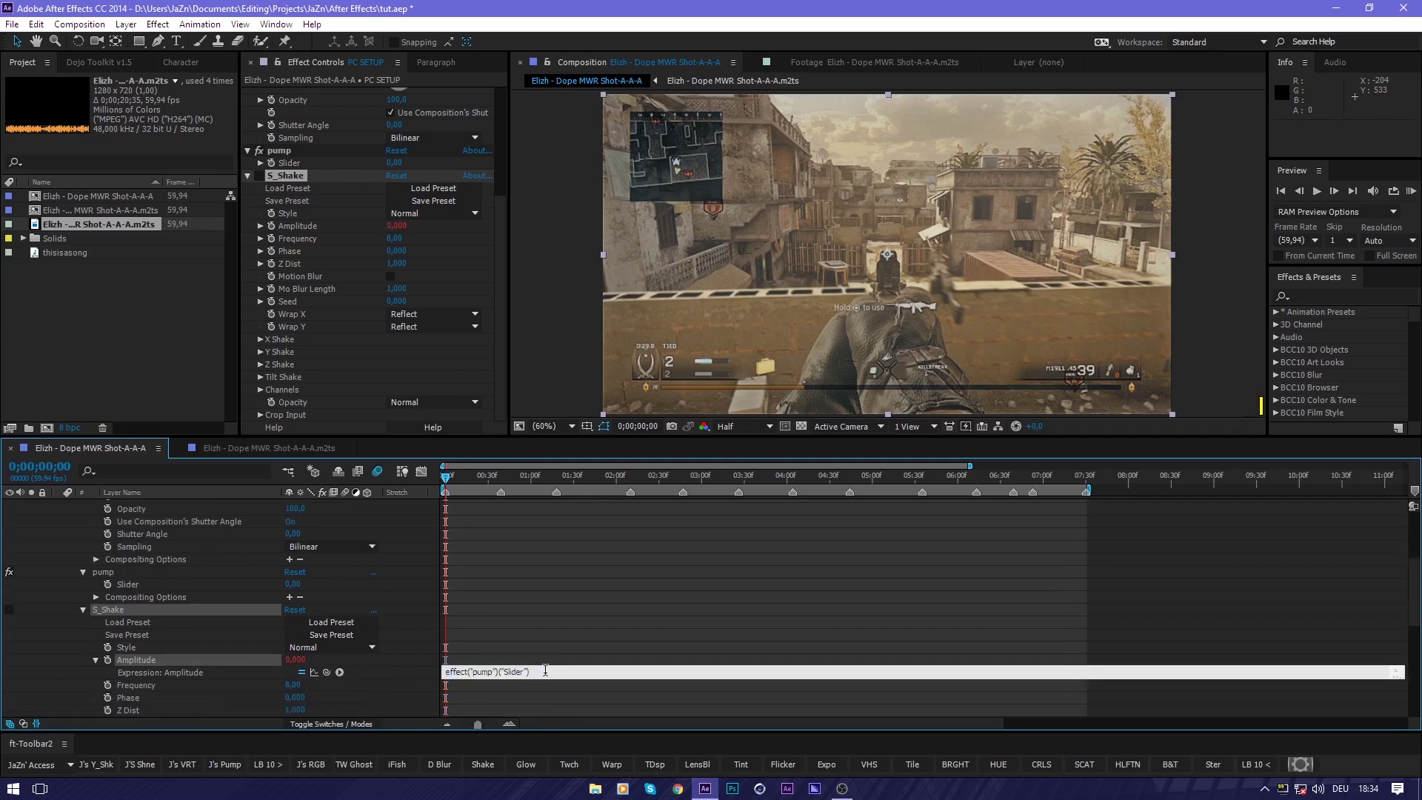
{"action": "type", "text": "*0.05"}
Commit the Amplitude expression and set the pump slider to 4
{"action": "left_click", "coordinate": [604, 657]}
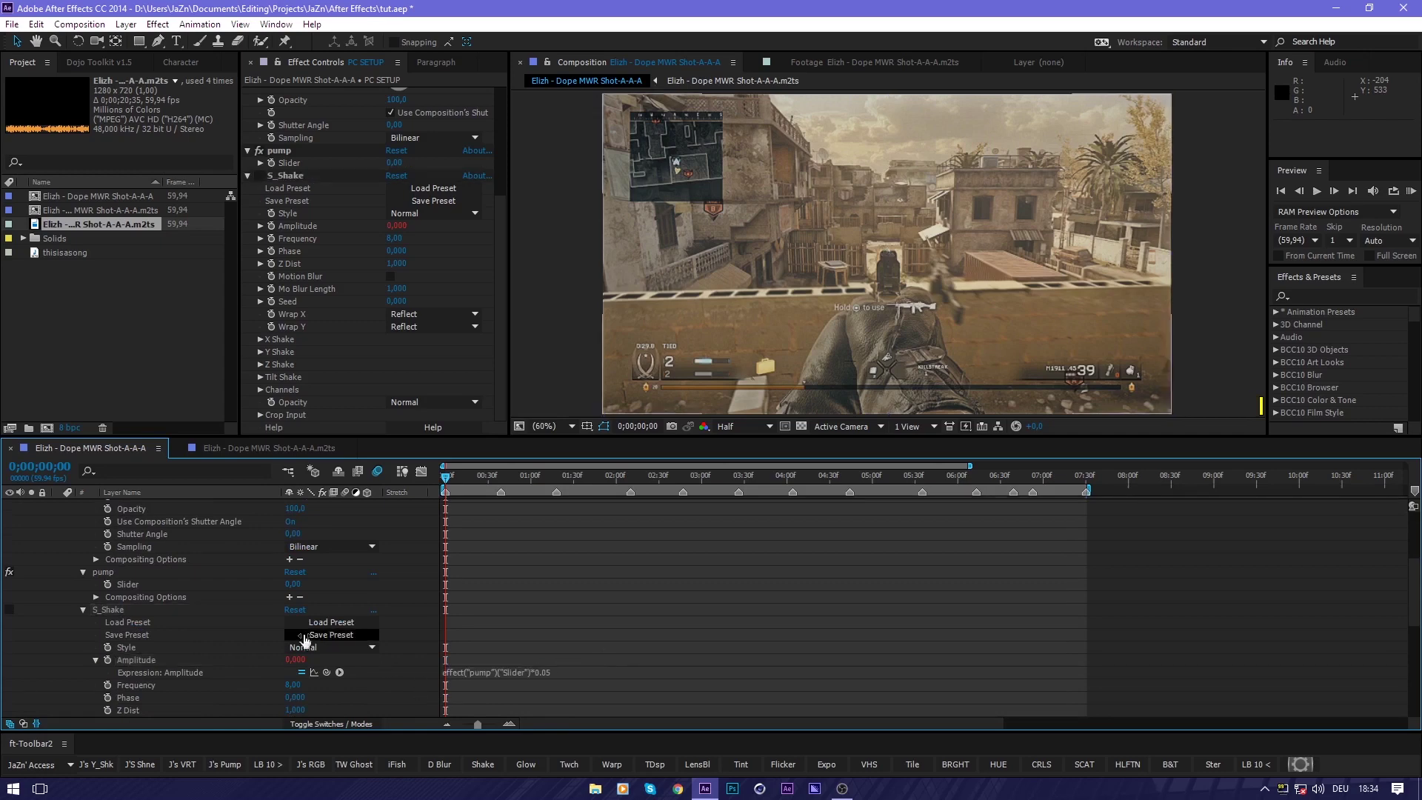
{"action": "left_click", "coordinate": [293, 585]}
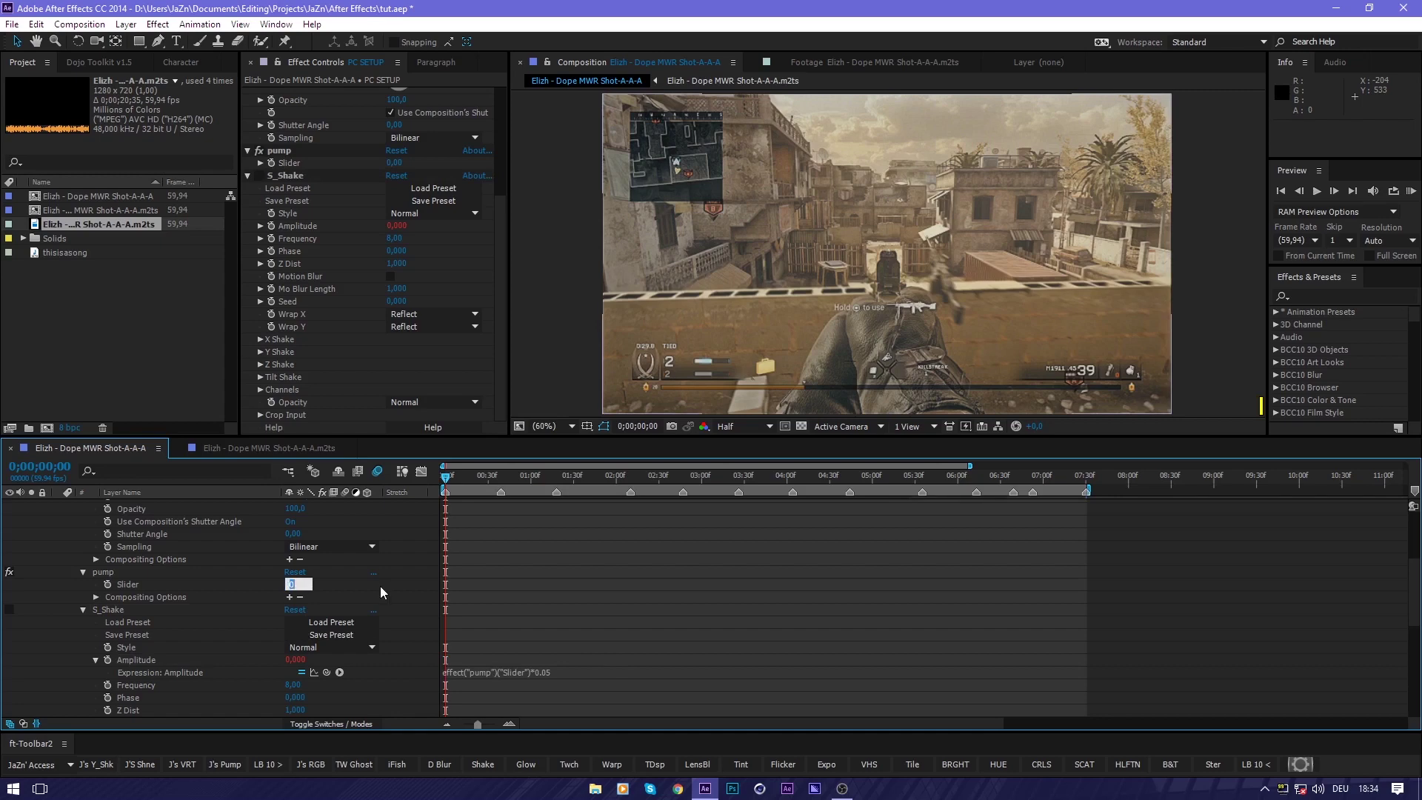
{"action": "type", "text": "4"}
{"action": "key", "text": "Return"}
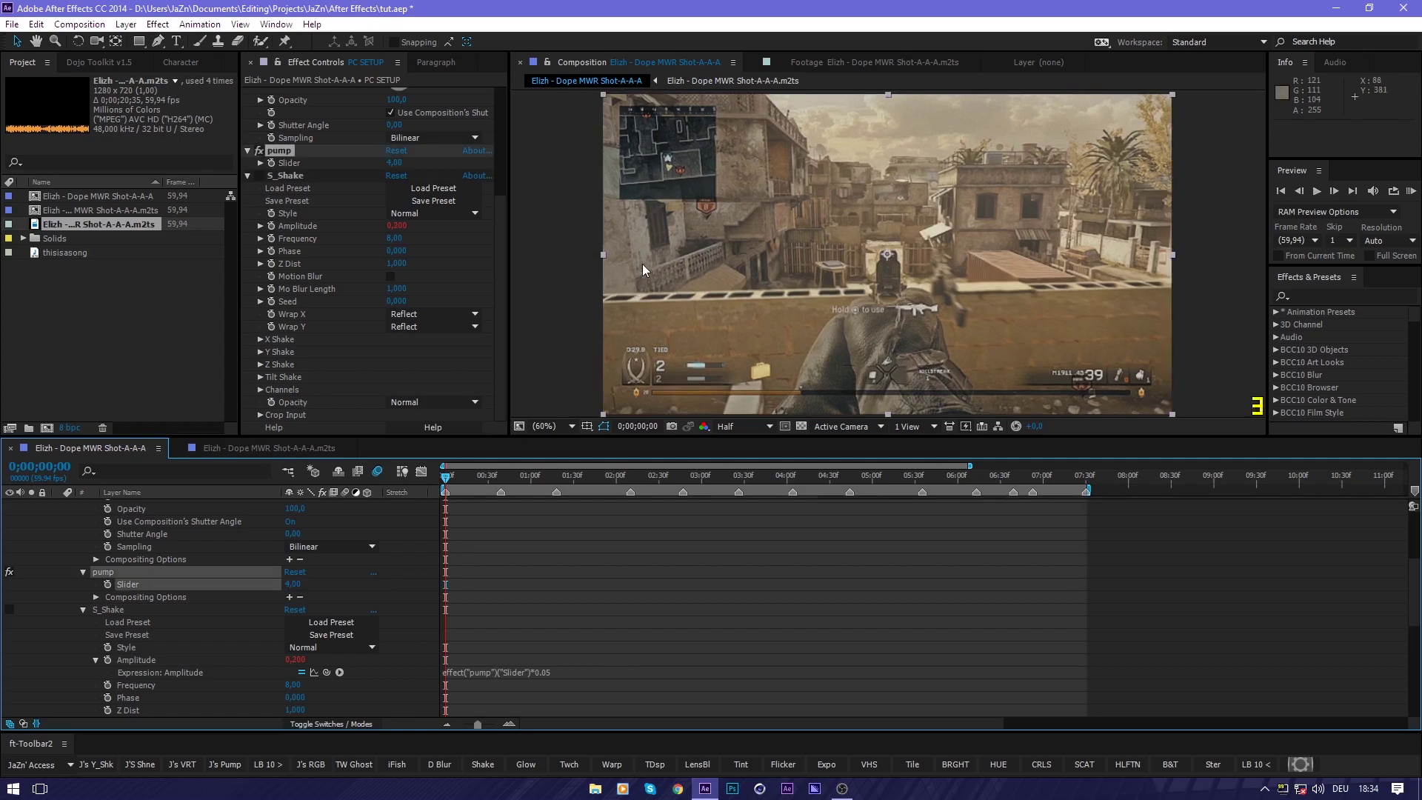
{"action": "left_click", "coordinate": [149, 661]}
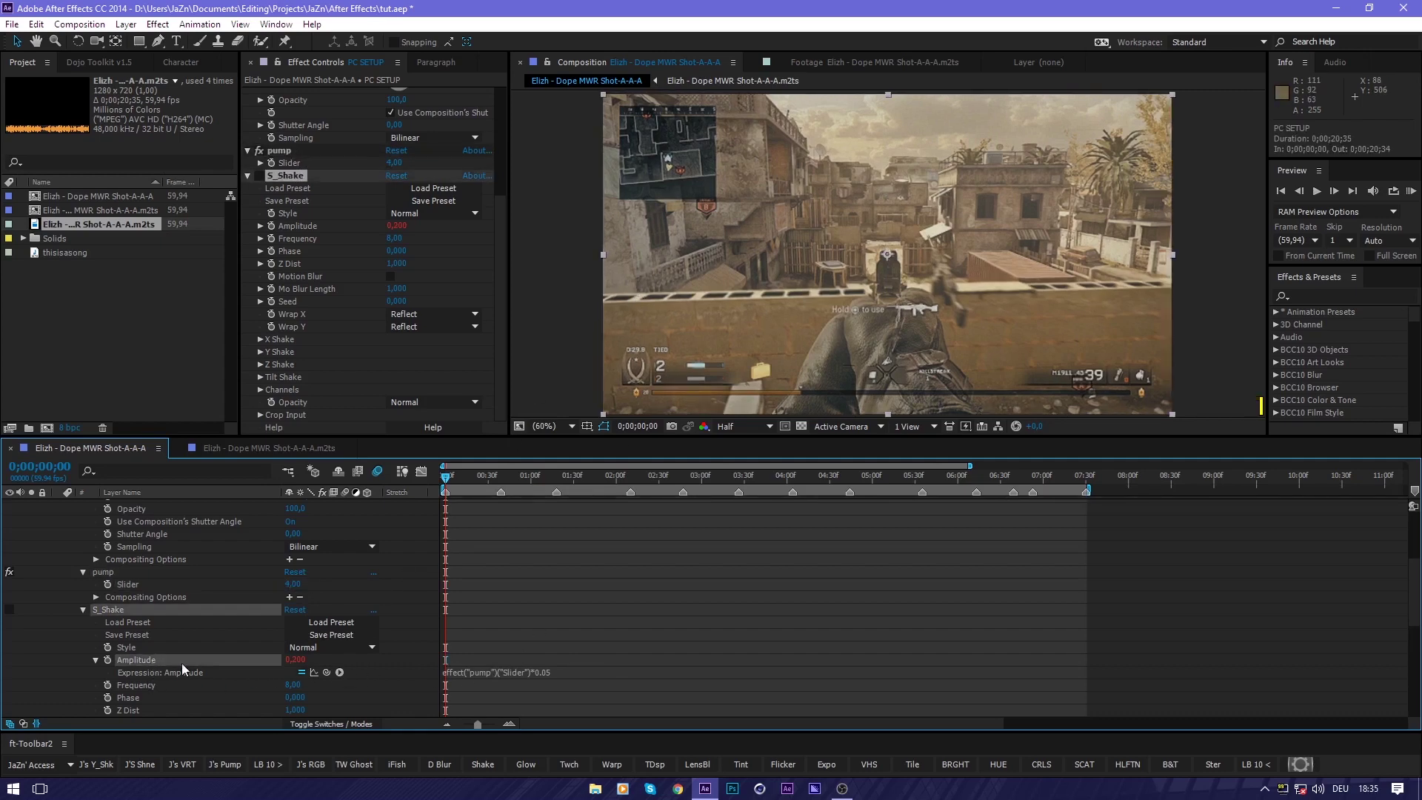
{"action": "left_click", "coordinate": [349, 661]}
Lower S_Shake Frequency from 8 to about 4 and raise Tilt Wave Amp to 5.50
{"action": "left_click_drag", "start_coordinate": [303, 685], "coordinate": [275, 697]}
{"action": "scroll", "coordinate": [262, 696], "scroll_direction": "down", "scroll_amount": 2}
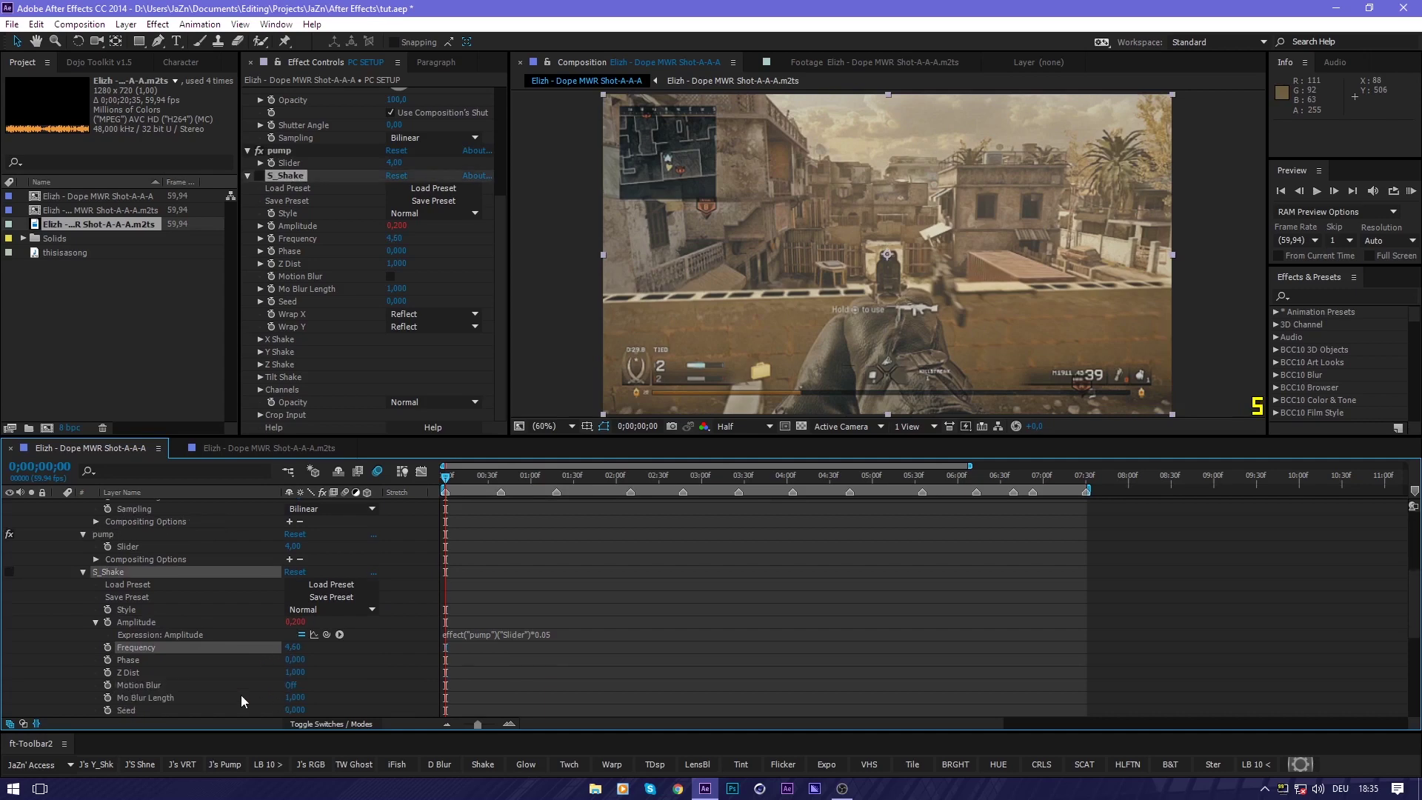
{"action": "left_click", "coordinate": [259, 353]}
{"action": "left_click", "coordinate": [259, 353]}
{"action": "left_click", "coordinate": [260, 339]}
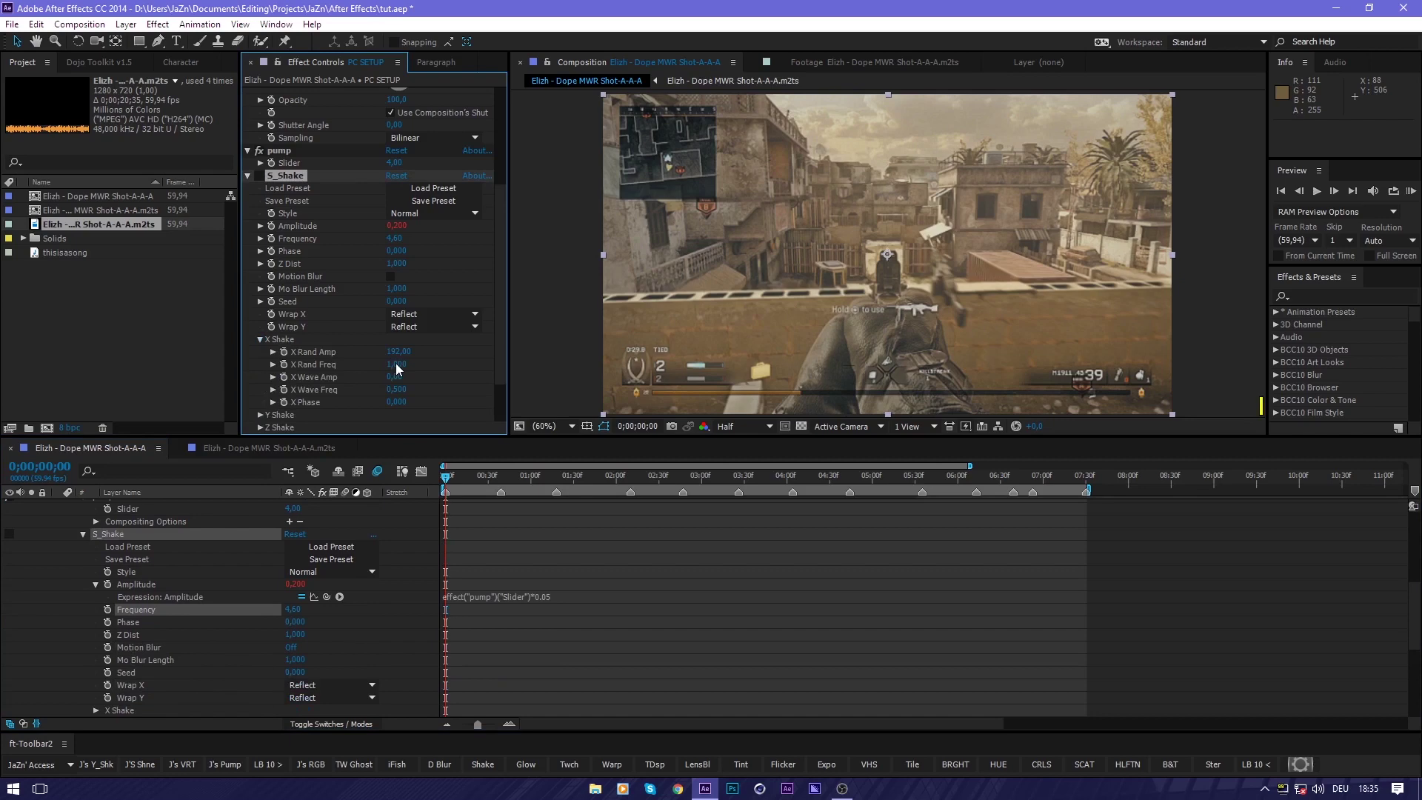
{"action": "left_click", "coordinate": [260, 339]}
{"action": "left_click", "coordinate": [260, 376]}
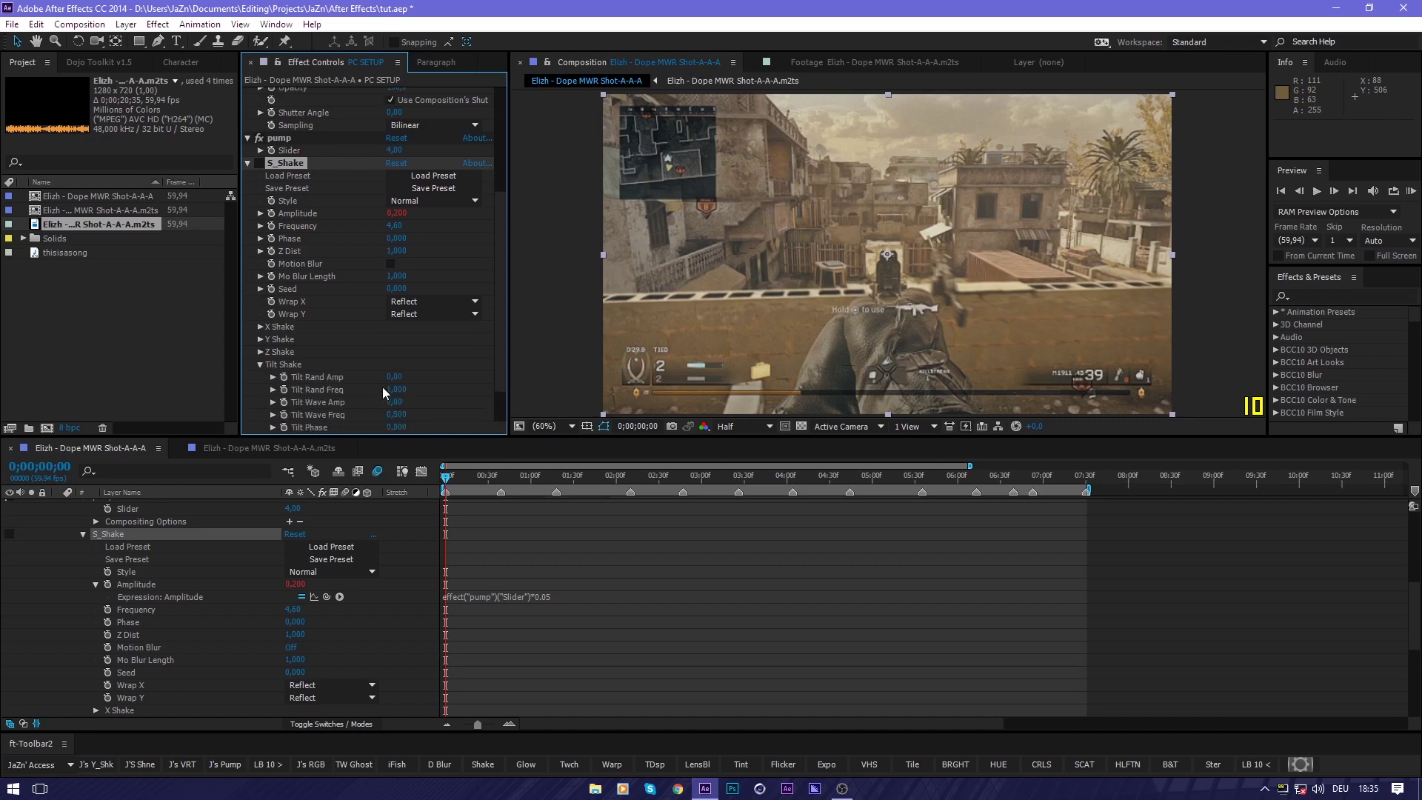
{"action": "left_click_drag", "start_coordinate": [422, 404], "coordinate": [342, 401]}
{"action": "left_click", "coordinate": [259, 364]}
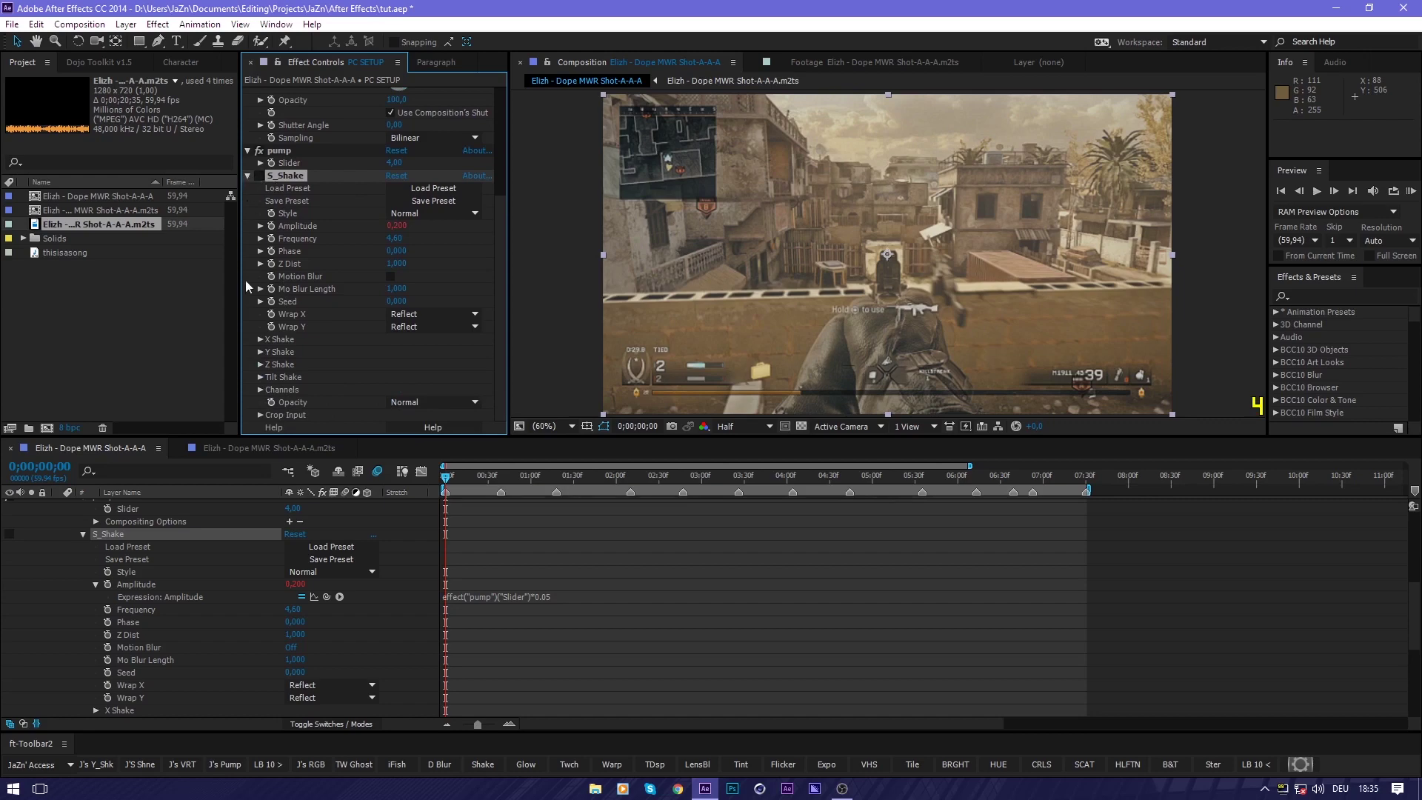
{"action": "scroll", "coordinate": [343, 508], "scroll_direction": "up", "scroll_amount": 5}
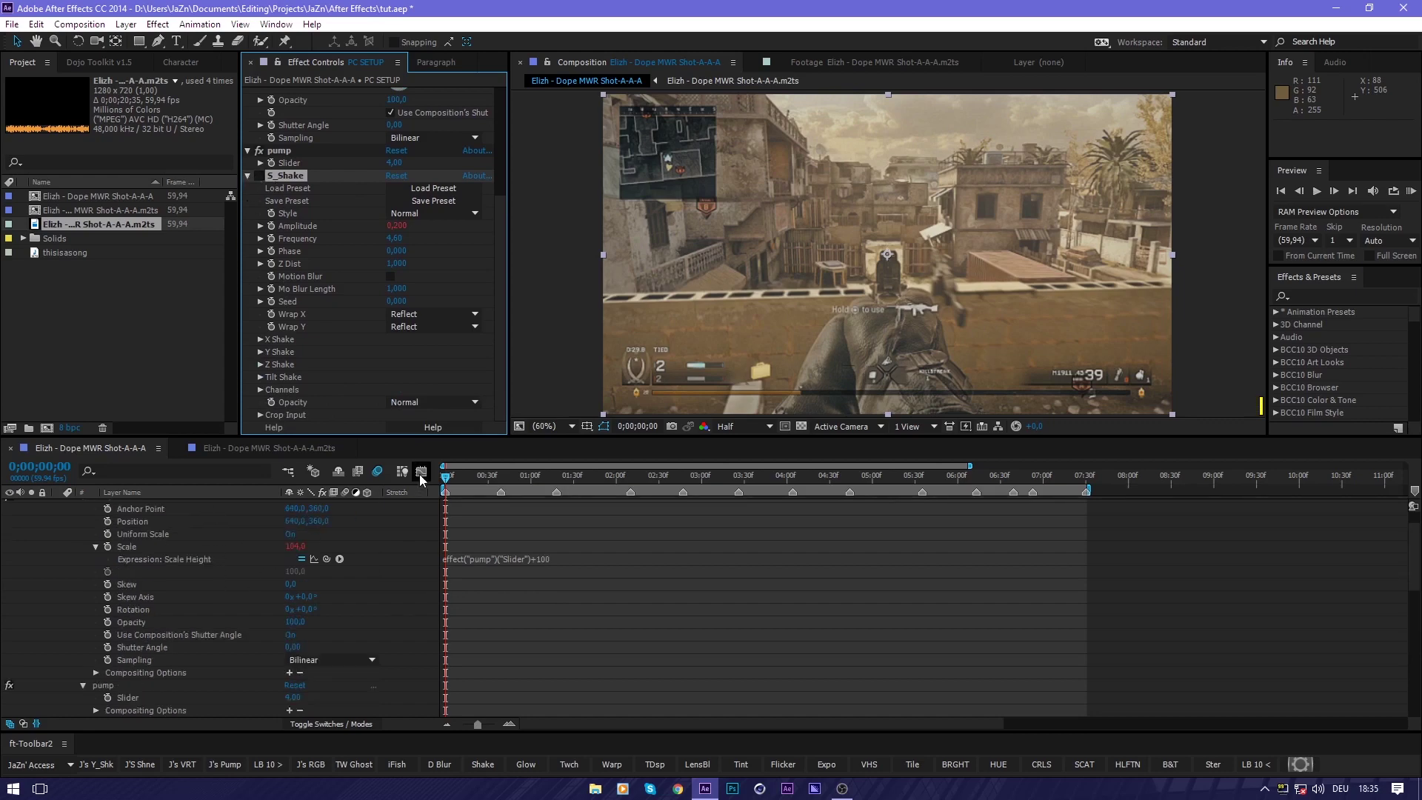
Collapse the Transform, pump and S_Shake effects and show the pump Slider property with U
{"action": "scroll", "coordinate": [258, 570], "scroll_direction": "up", "scroll_amount": 2}
{"action": "left_click", "coordinate": [57, 504]}
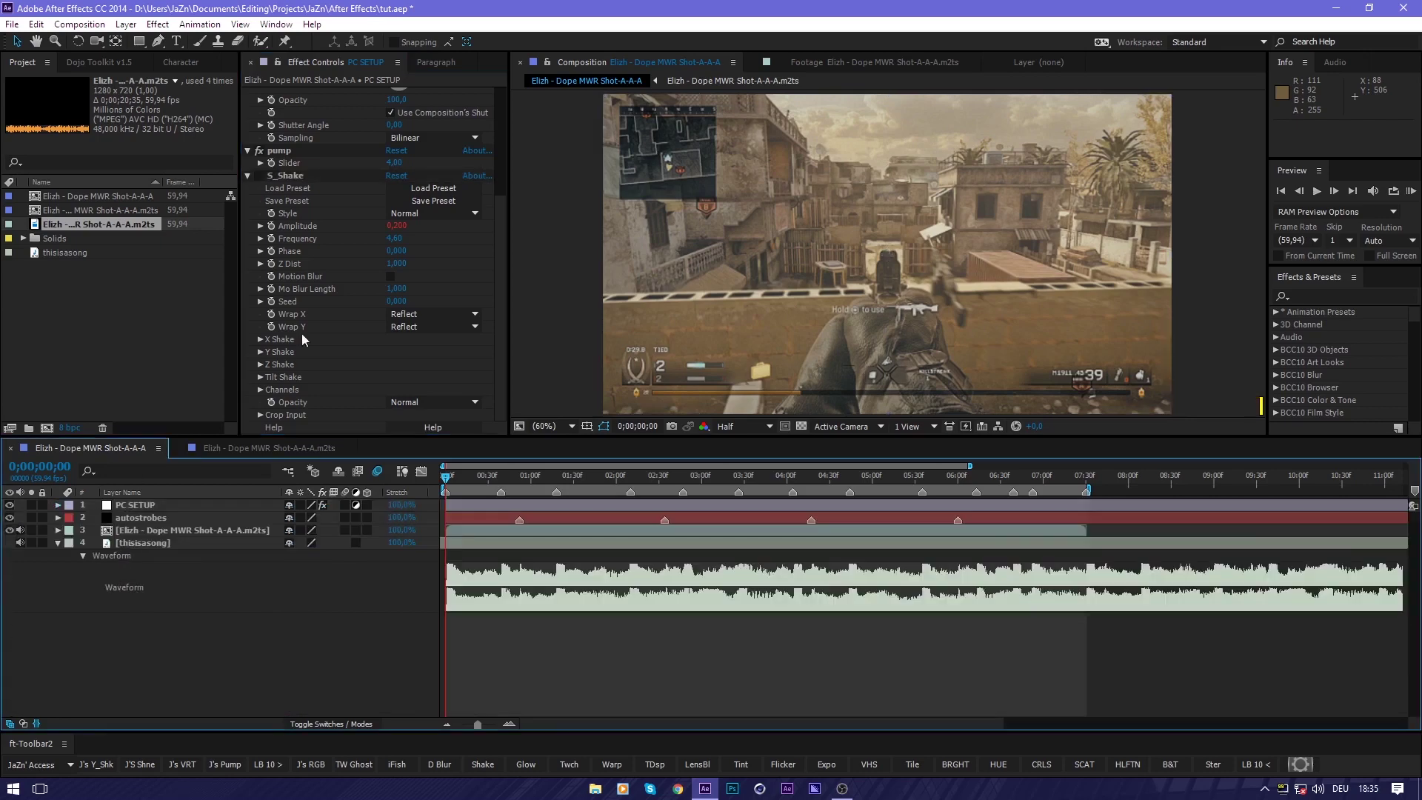
{"action": "left_click", "coordinate": [252, 173]}
{"action": "left_click", "coordinate": [278, 150]}
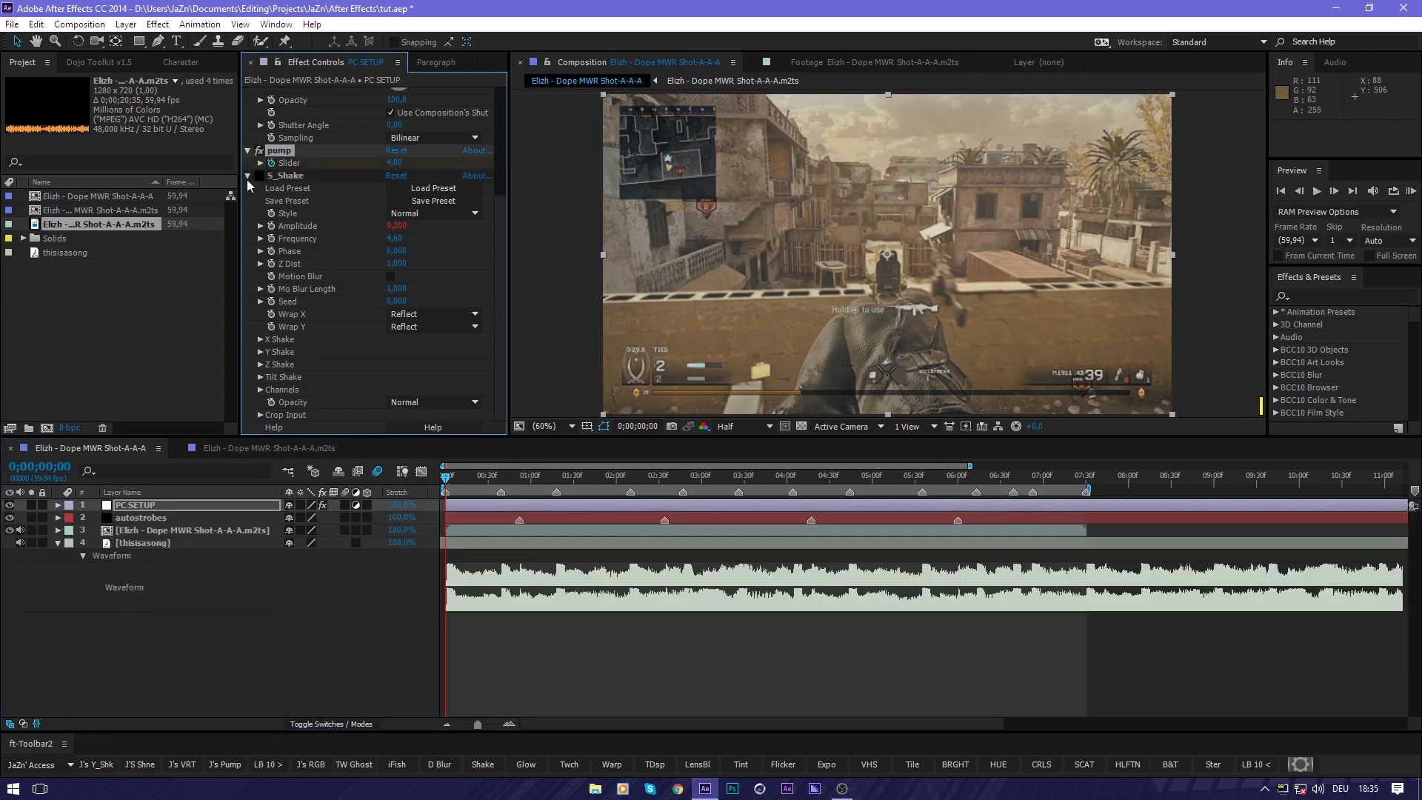
{"action": "left_click", "coordinate": [248, 176]}
{"action": "left_click", "coordinate": [247, 316]}
{"action": "left_click", "coordinate": [247, 94]}
{"action": "key", "text": "u"}
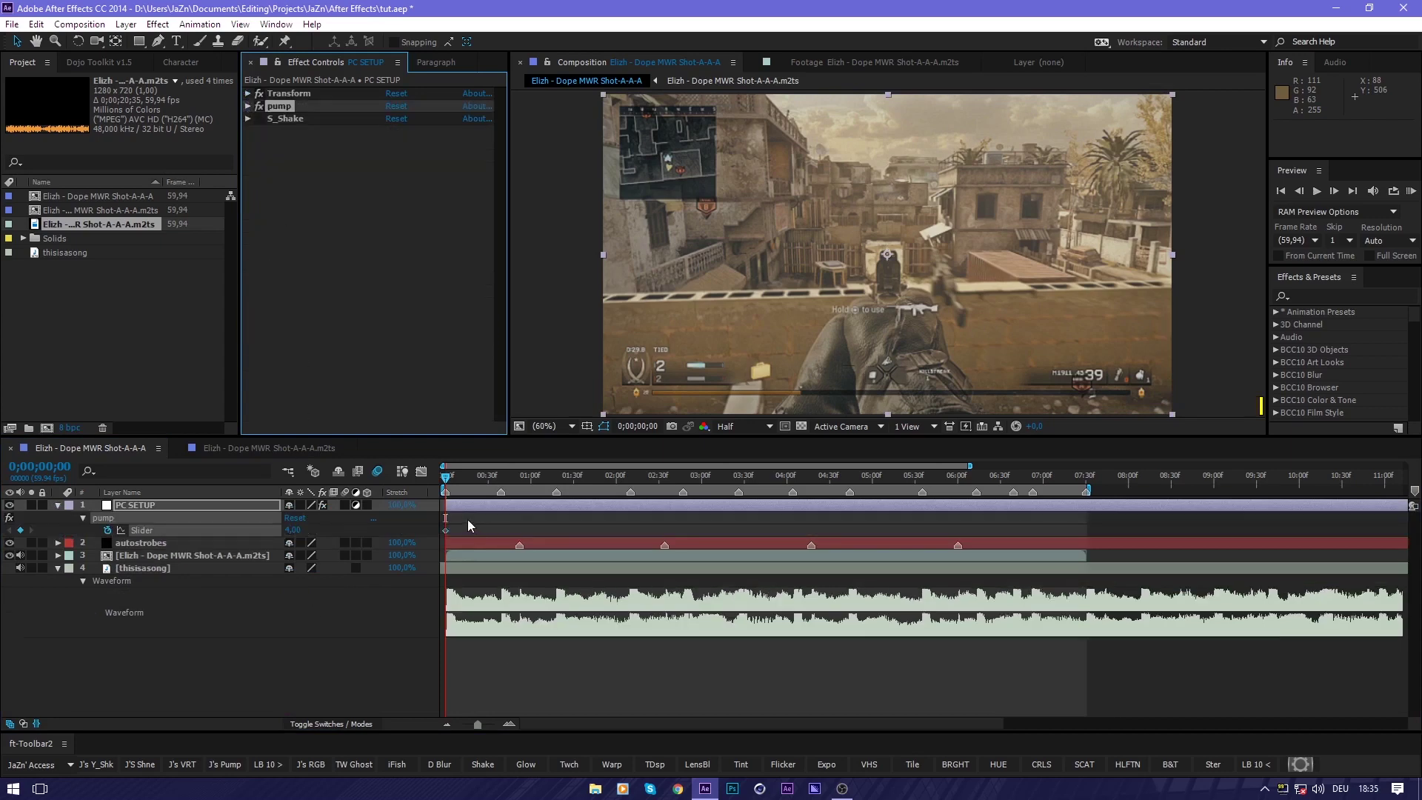
Keyframe the pump slider at 0 on the first frame, then 5 six frames later
{"action": "left_click", "coordinate": [296, 530]}
{"action": "type", "text": "0"}
{"action": "key", "text": "Return"}
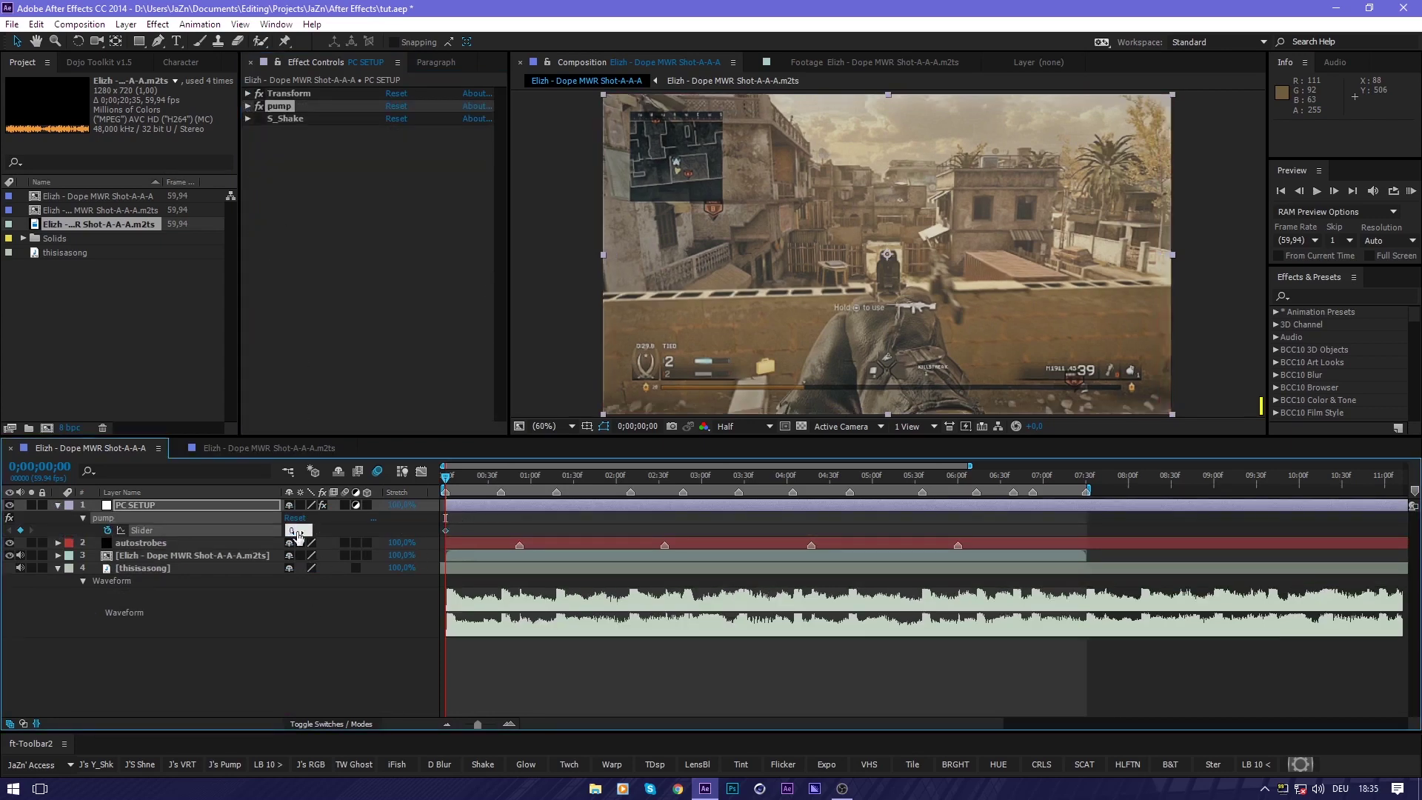
{"action": "key", "text": "Page_Down"}
{"action": "key", "text": "Page_Down"}
{"action": "key", "text": "Page_Down"}
{"action": "key", "text": "Page_Down"}
{"action": "key", "text": "Page_Down"}
{"action": "key", "text": "Page_Down"}
{"action": "left_click", "coordinate": [297, 530]}
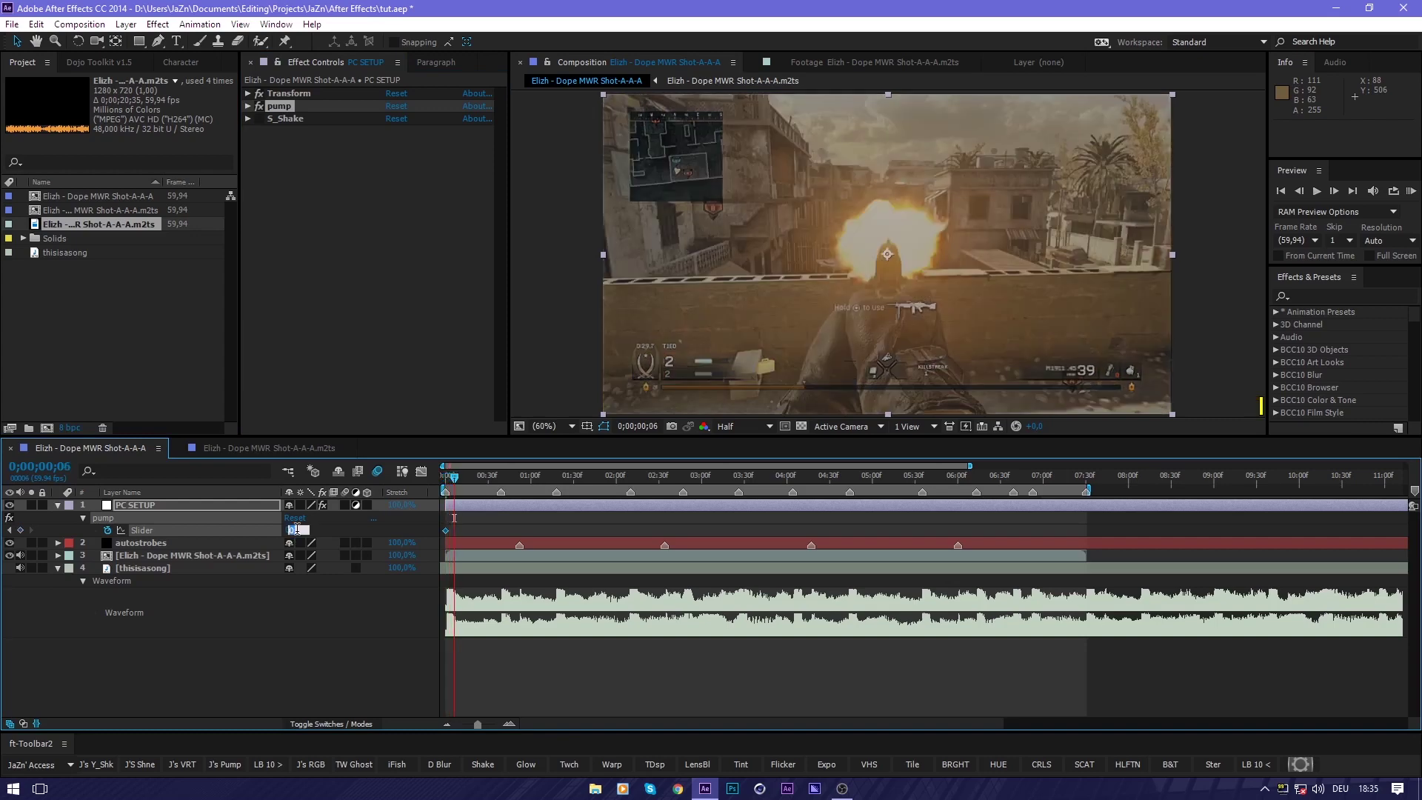
{"action": "type", "text": "4"}
{"action": "key", "text": "Return"}
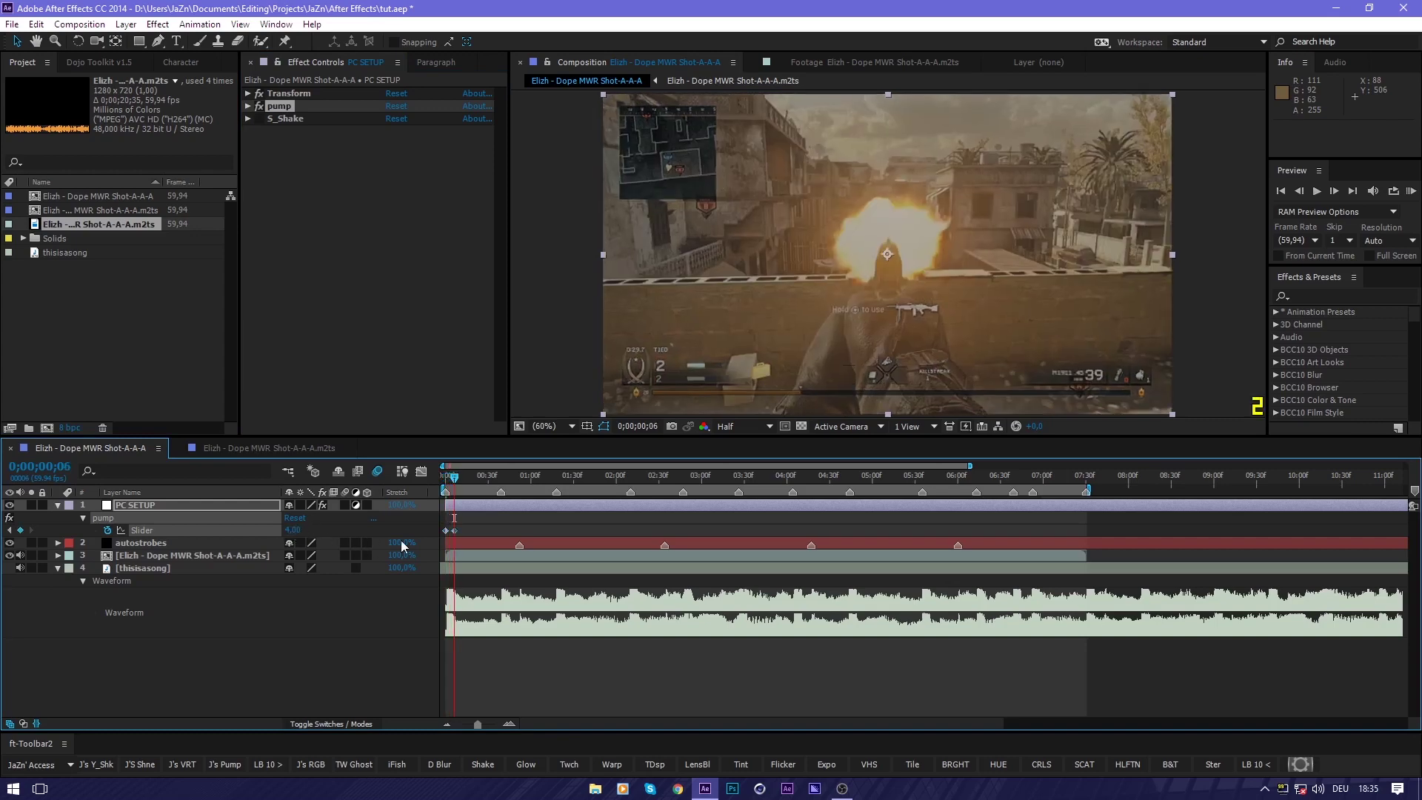
{"action": "left_click", "coordinate": [296, 530]}
{"action": "type", "text": "5"}
{"action": "key", "text": "Return"}
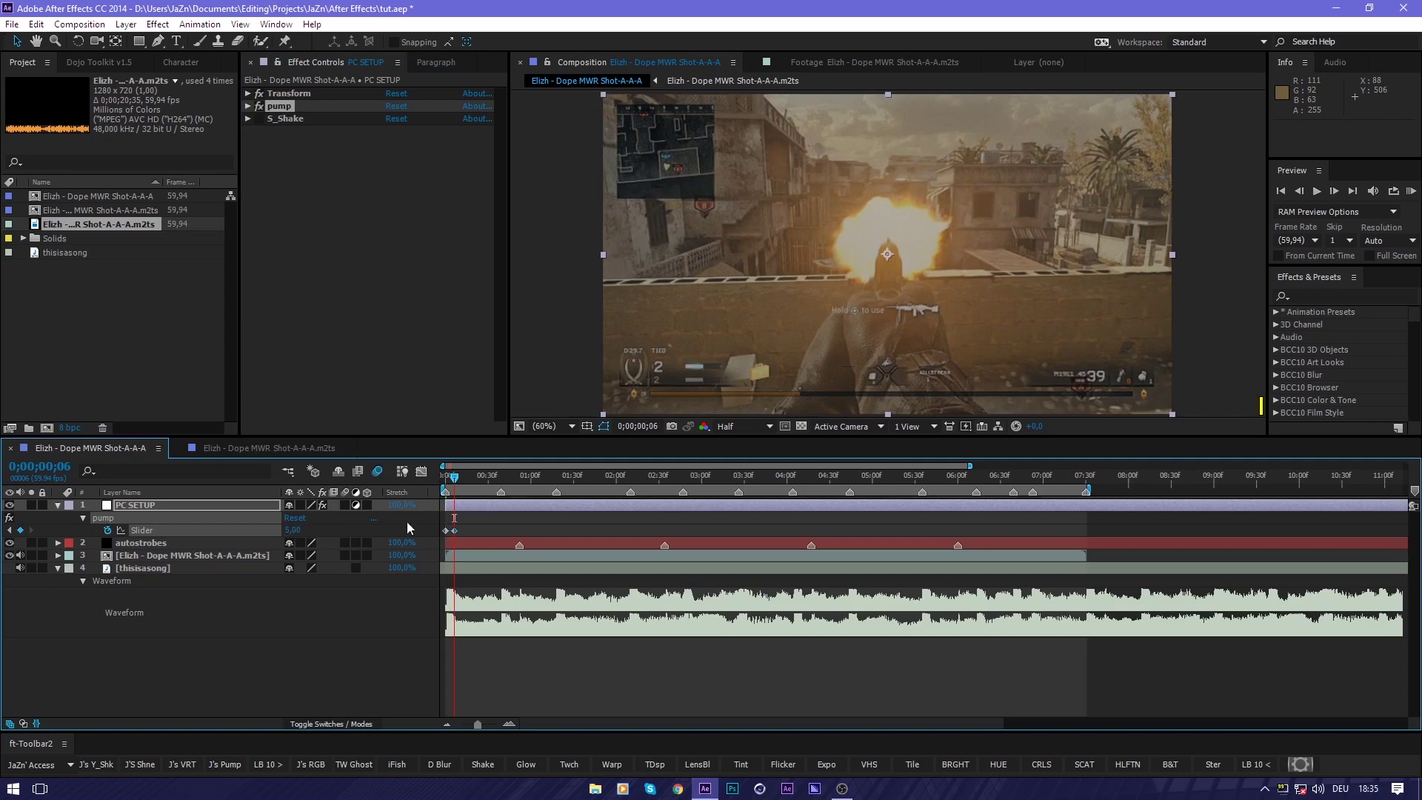
Save the project with Ctrl+S
{"action": "key", "text": "ctrl+s"}
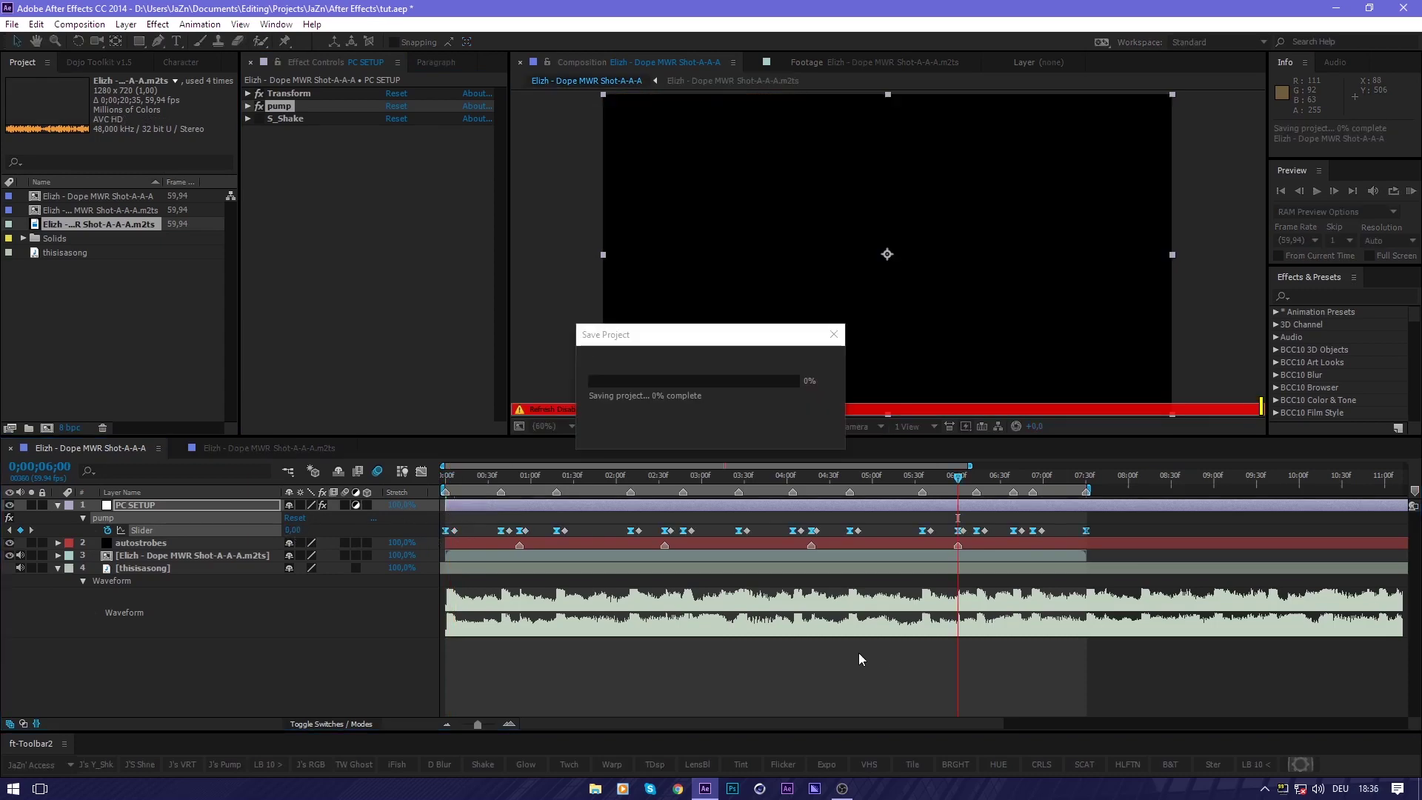